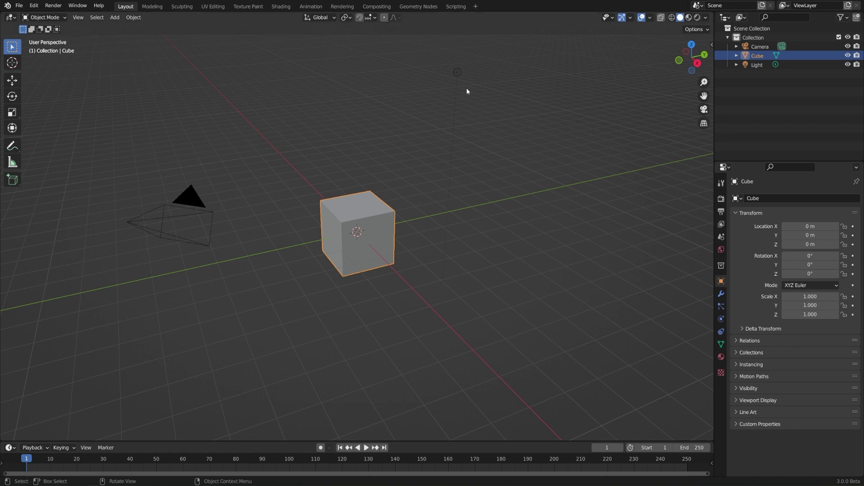
- Select the light, the cube and then the camera one at a time in the viewport
click(457, 72)
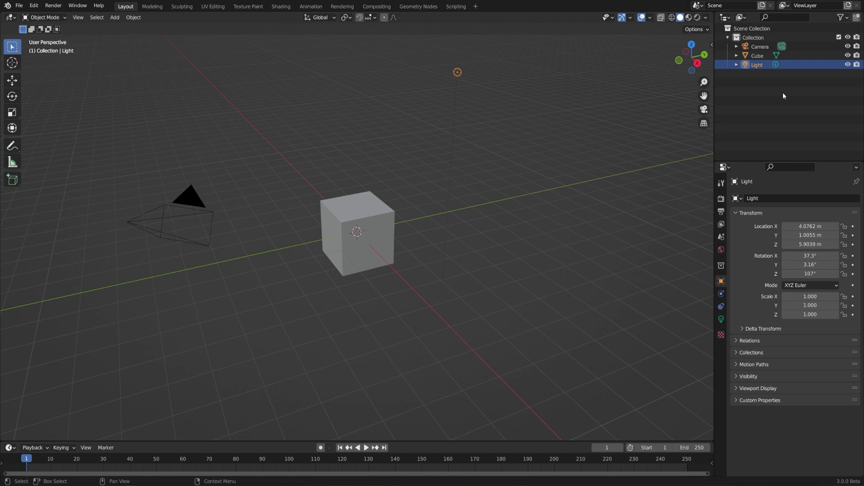
click(370, 218)
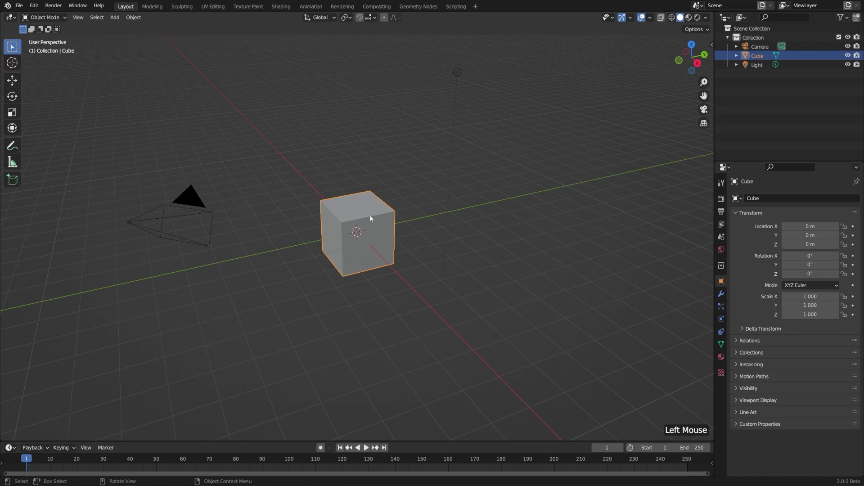
double_click(185, 196)
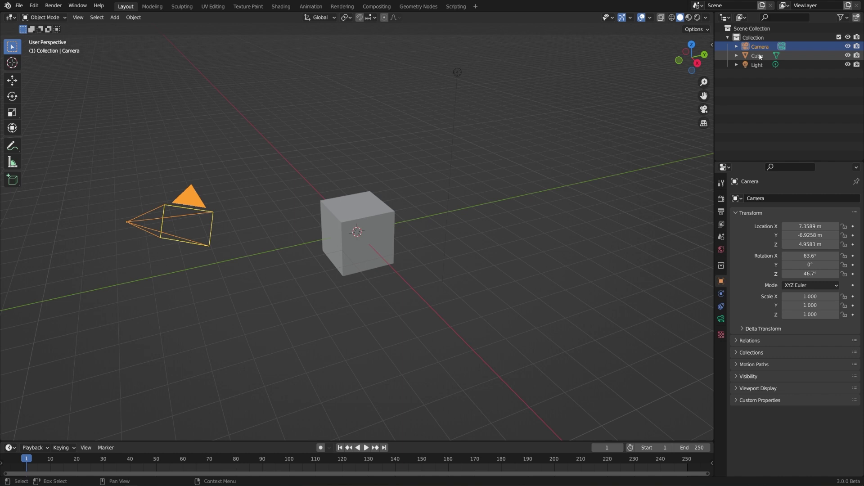
- Cycle through the Cube, Light and Camera rows in the Outliner, finishing with only the light selected
click(813, 58)
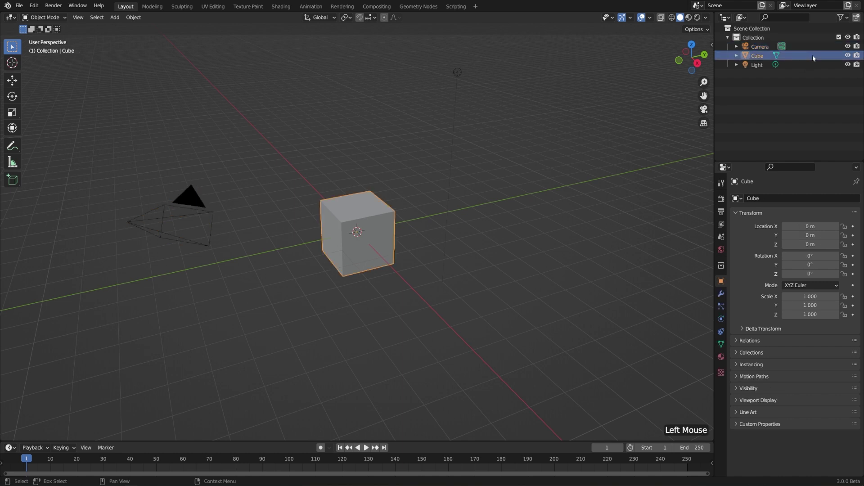
click(757, 64)
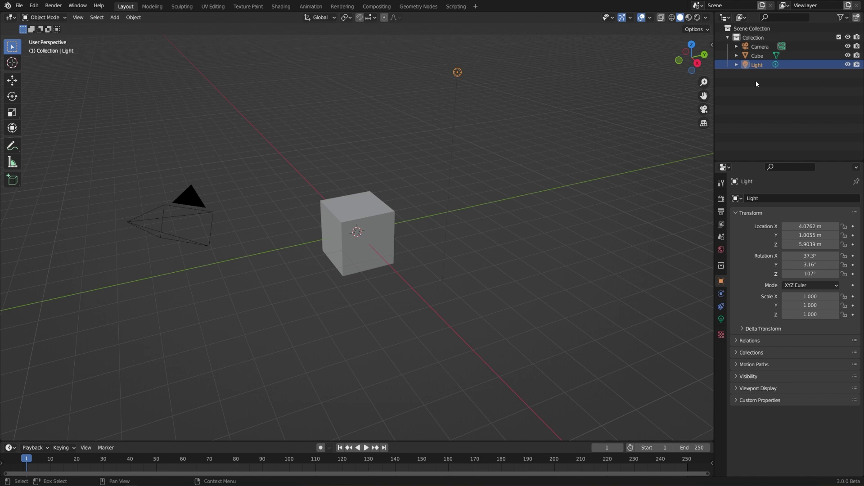
click(757, 57)
click(758, 47)
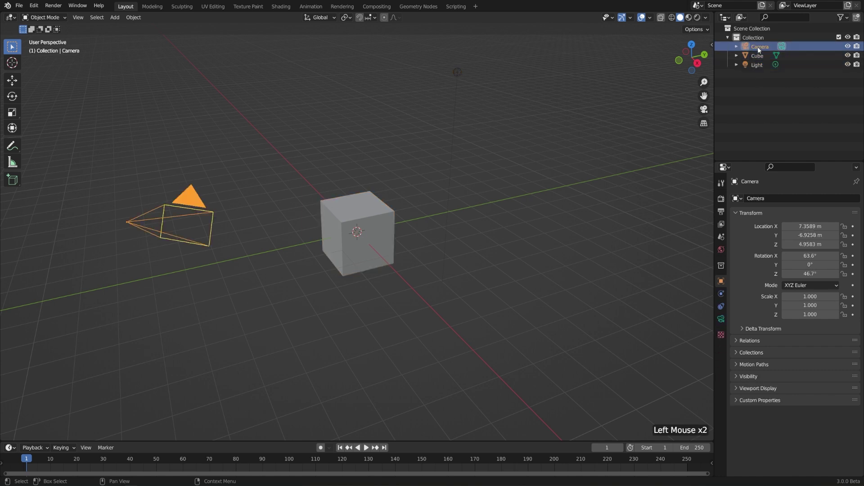
click(757, 55)
click(758, 65)
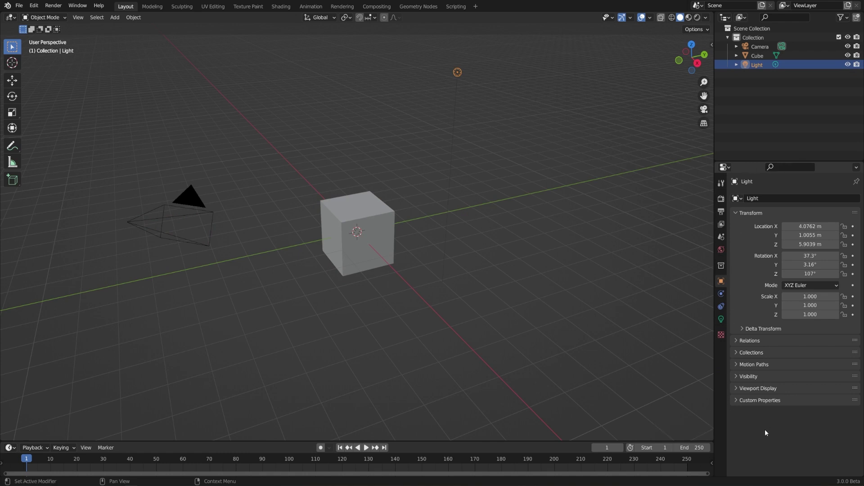
click(762, 56)
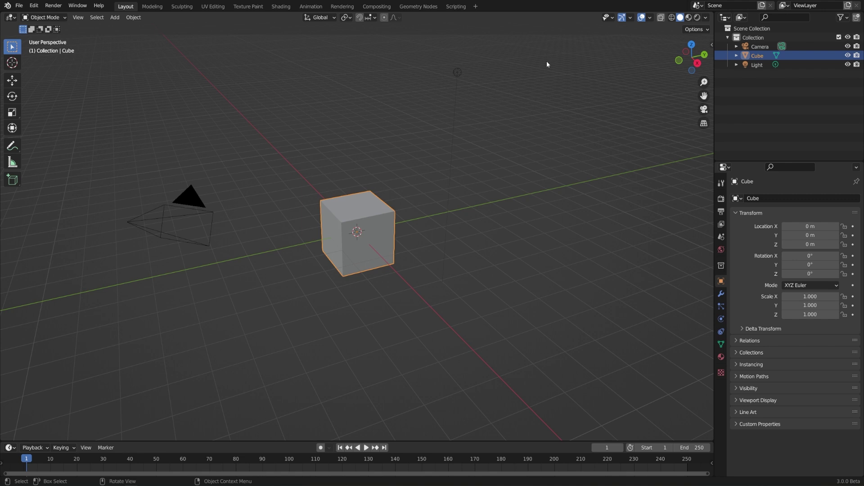
click(454, 73)
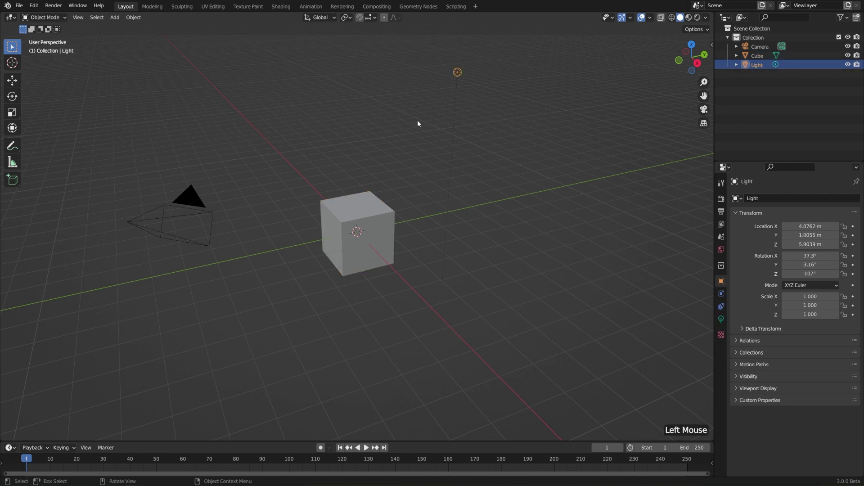
- Select the cube, then the camera, clear the selection on empty space, and reselect the cube
click(364, 226)
click(194, 196)
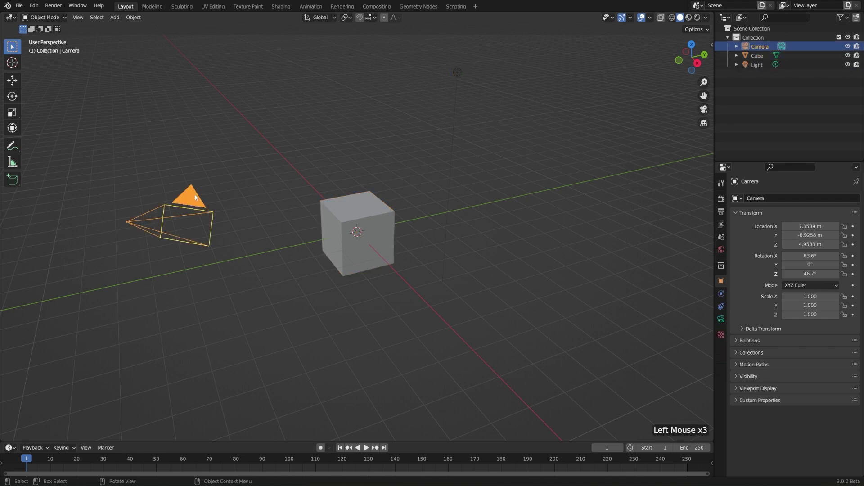
click(276, 113)
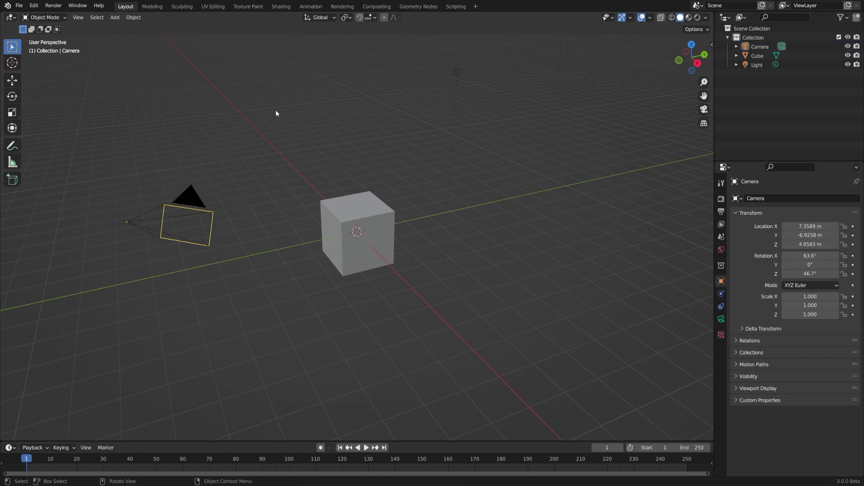
click(368, 241)
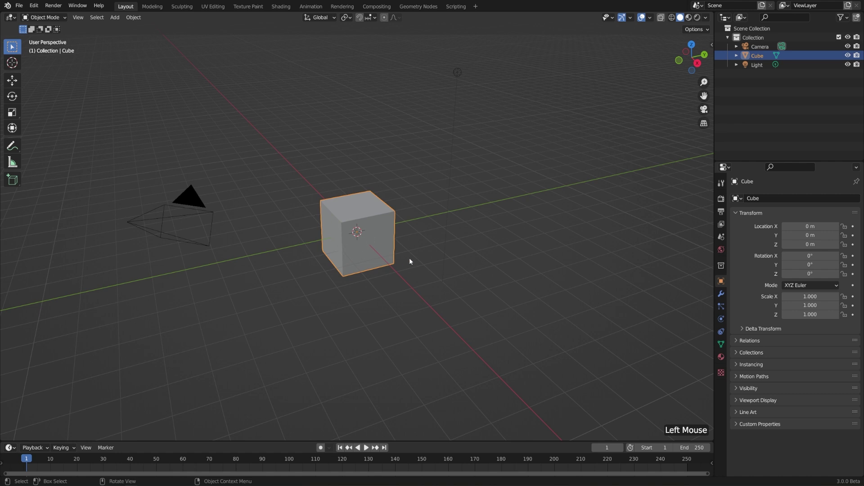
- Shift-add the light and camera, then toggle the cube out of the selection
key(shift)
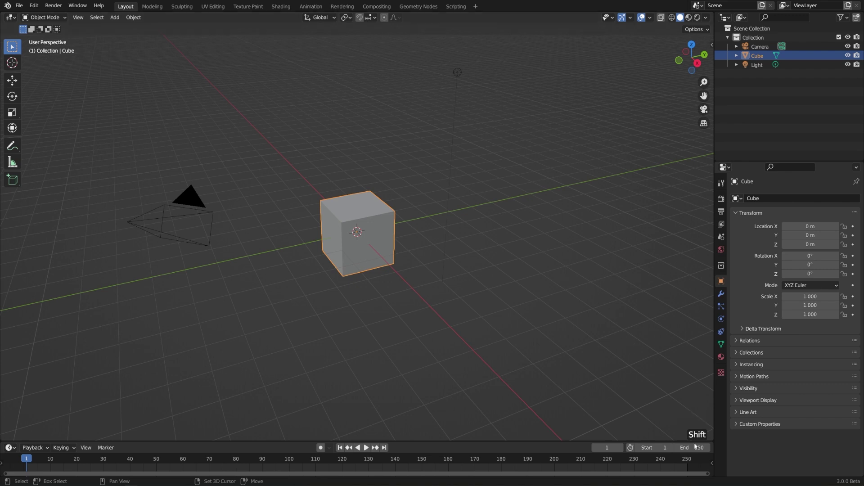
shift+click(458, 72)
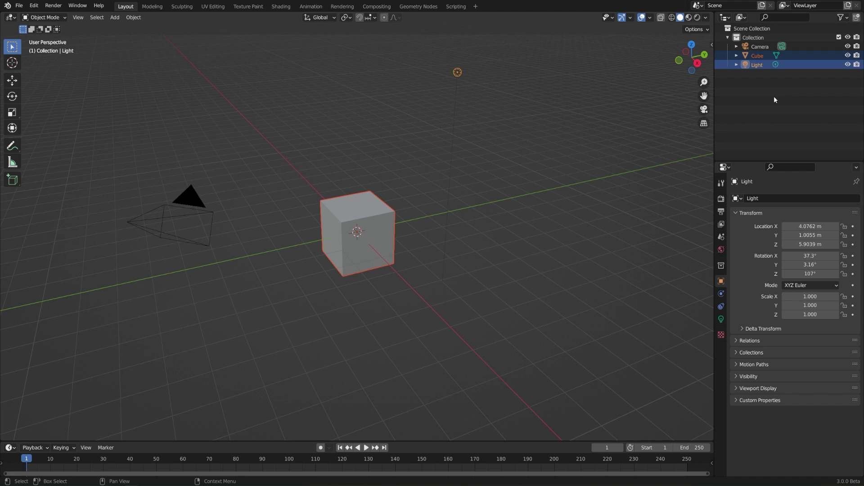
shift+click(187, 197)
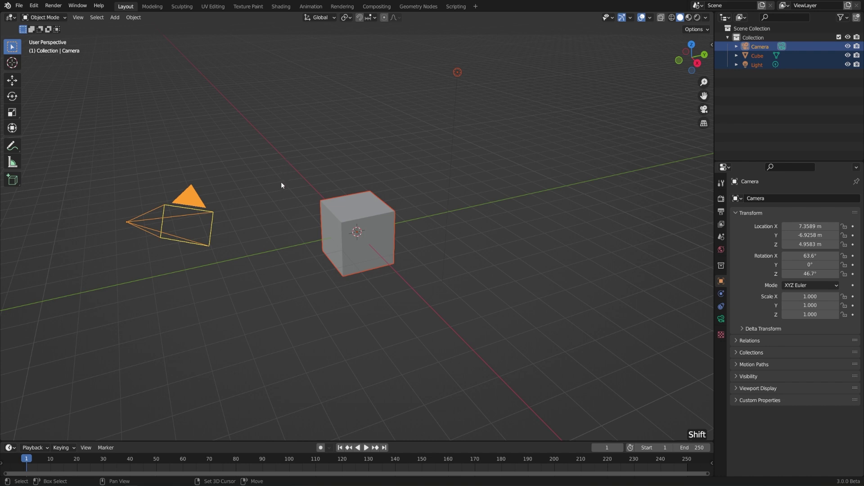
shift+click(375, 232)
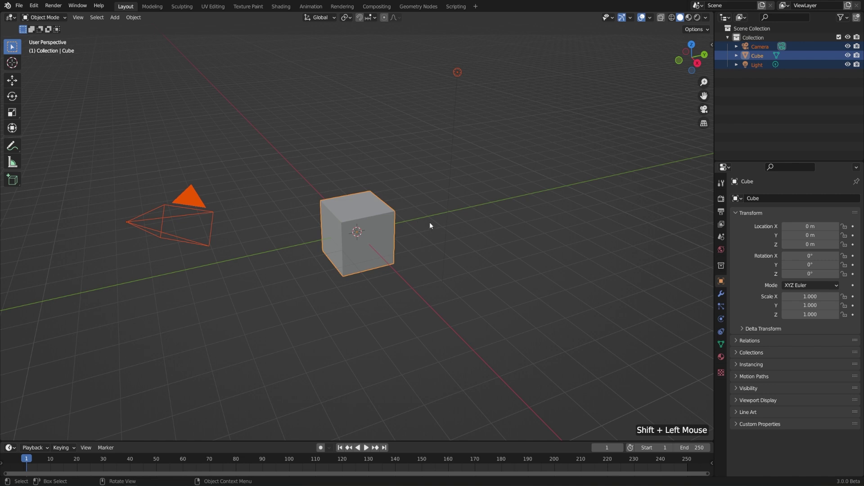
key(shift)
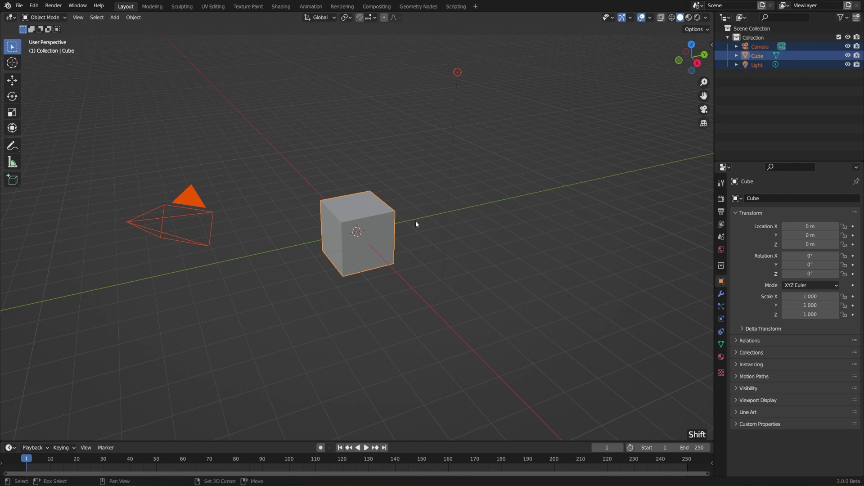
shift+click(381, 244)
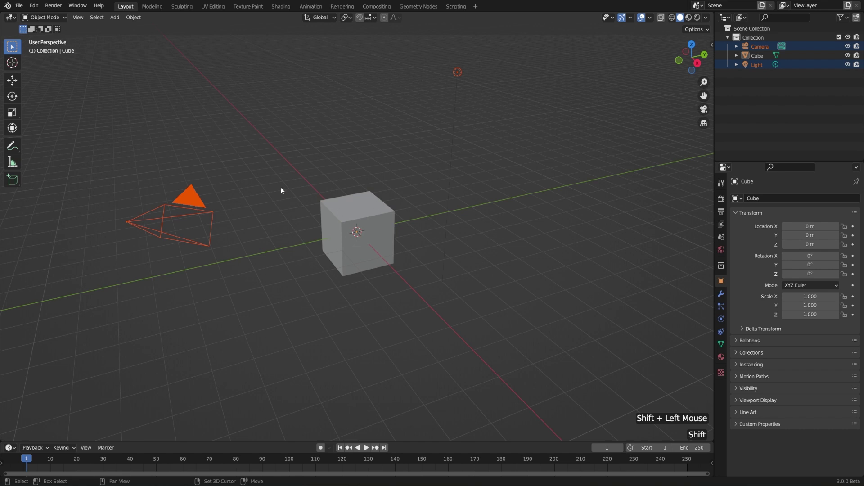
- Select the cube, the camera, the cube again, and finally the light on its own
click(379, 216)
click(190, 192)
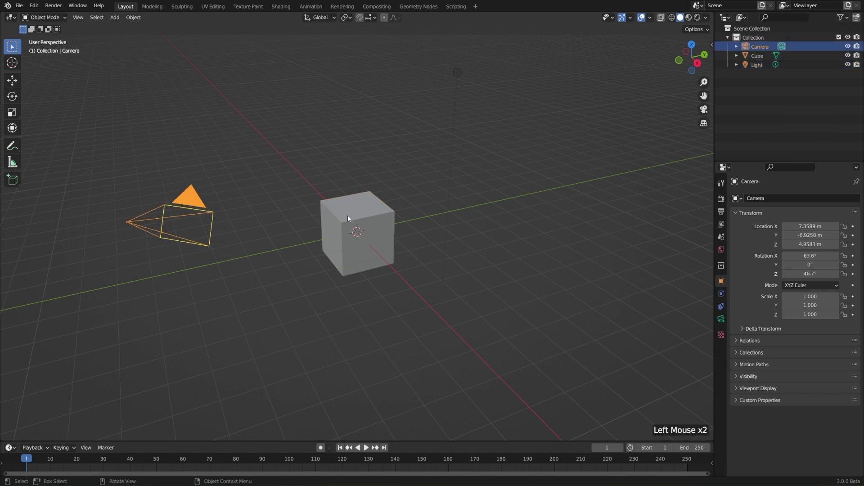
click(360, 218)
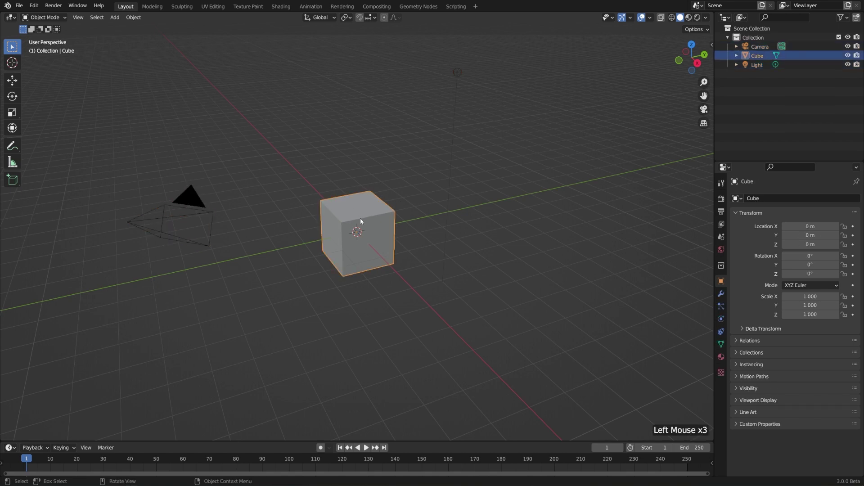
click(457, 72)
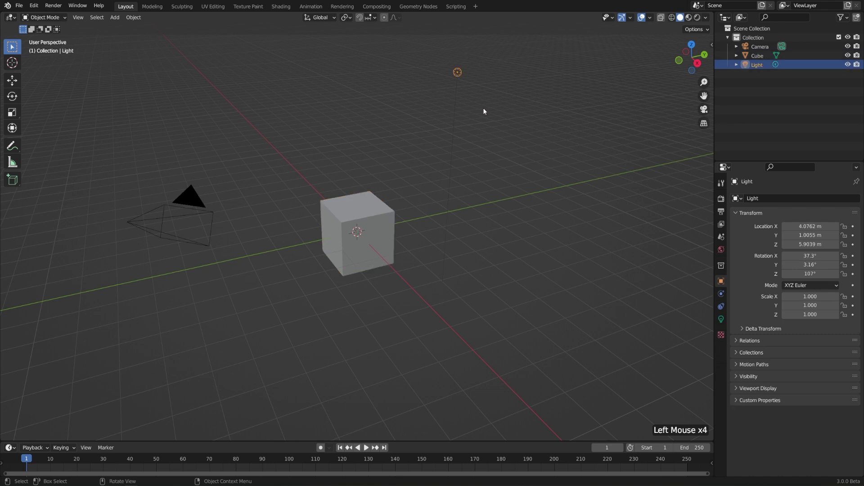
- Shift-add the cube, camera and light so all three are selected with the light active
shift+click(366, 231)
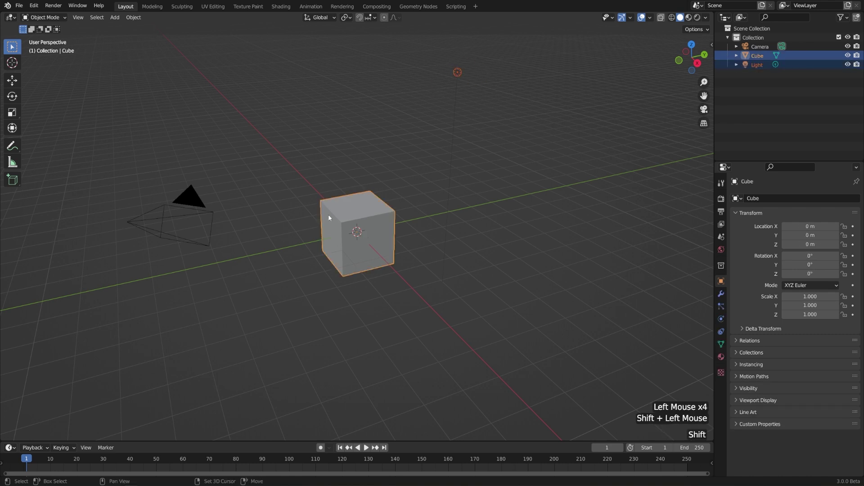
shift+click(186, 197)
key(shift)
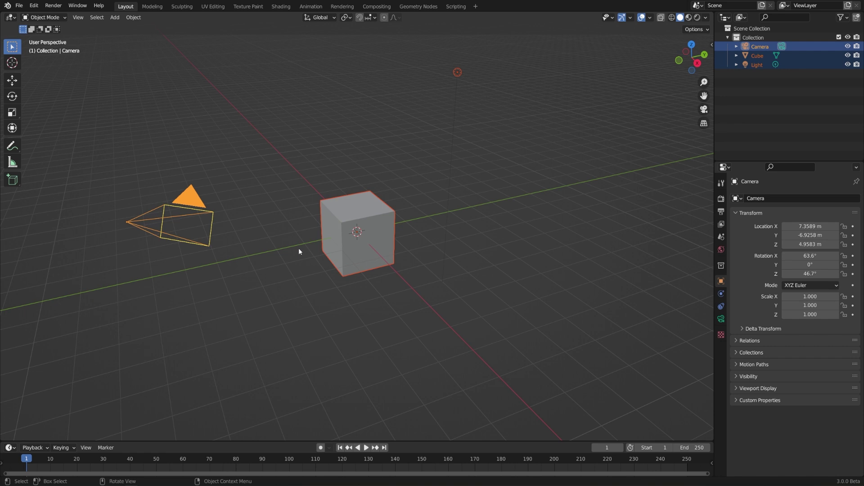
shift+click(371, 225)
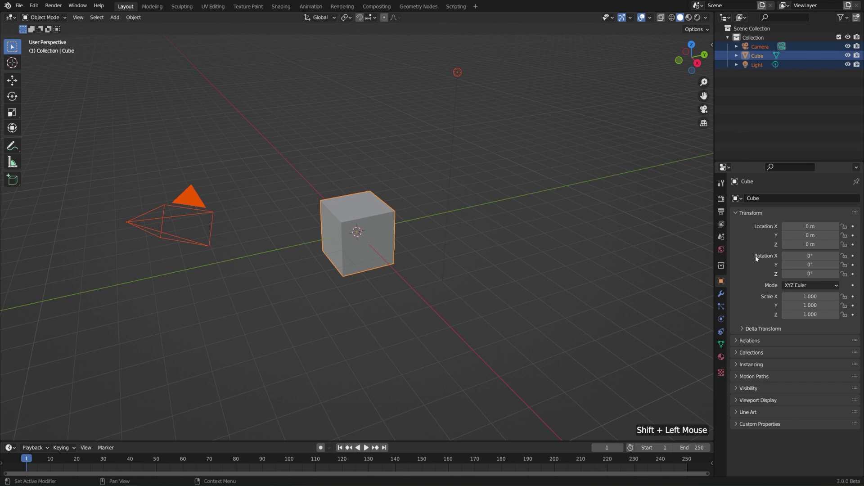
shift+click(459, 73)
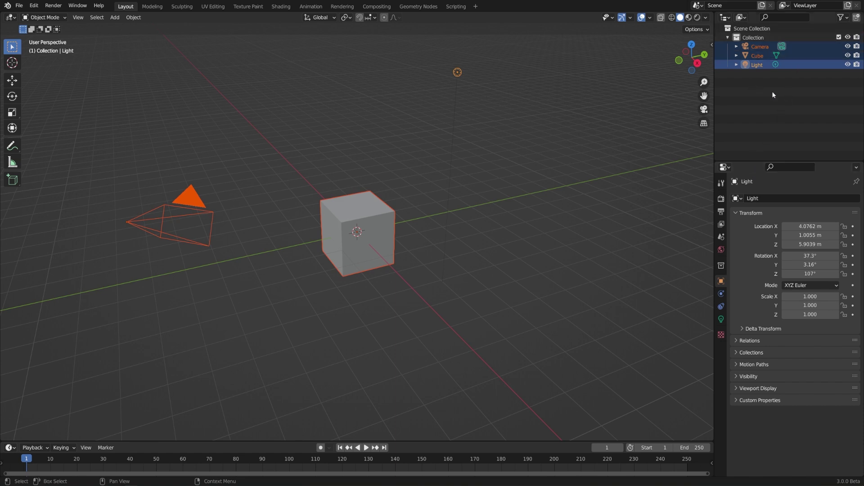
- Select only the Light row in the Outliner, then add the Camera row so Light and Camera are selected
click(764, 64)
click(765, 65)
click(765, 65)
click(764, 65)
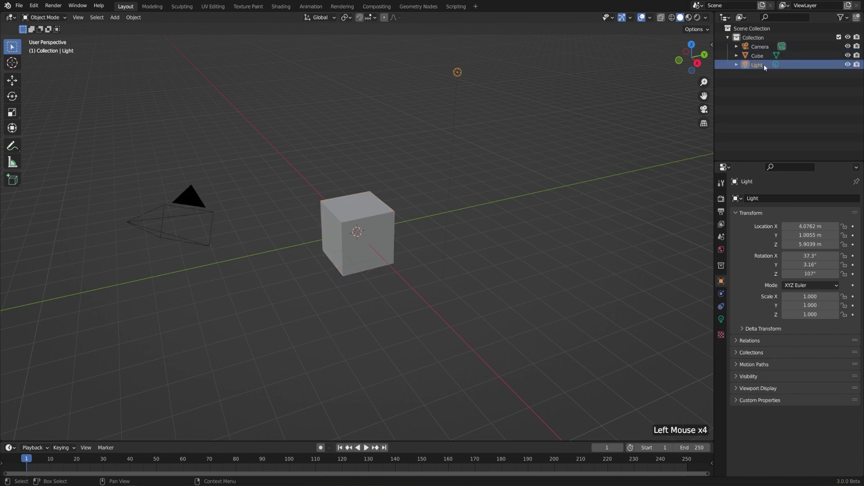
key(shift)
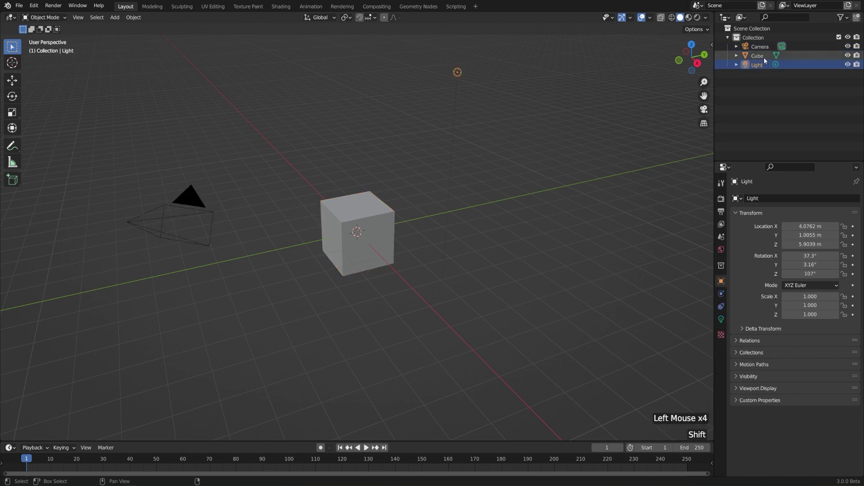
shift+click(764, 45)
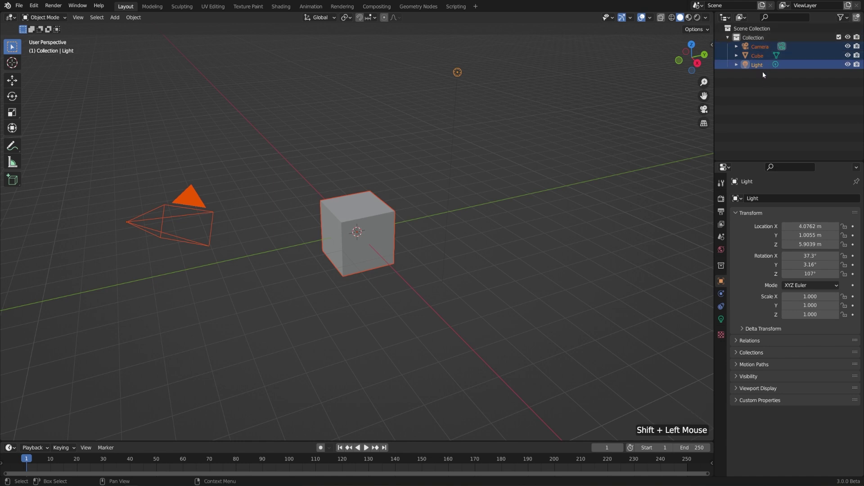
click(763, 65)
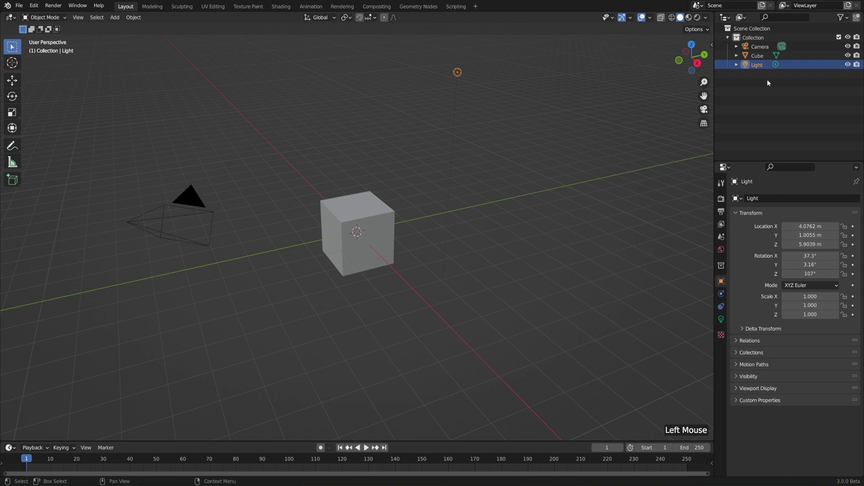
ctrl+click(810, 47)
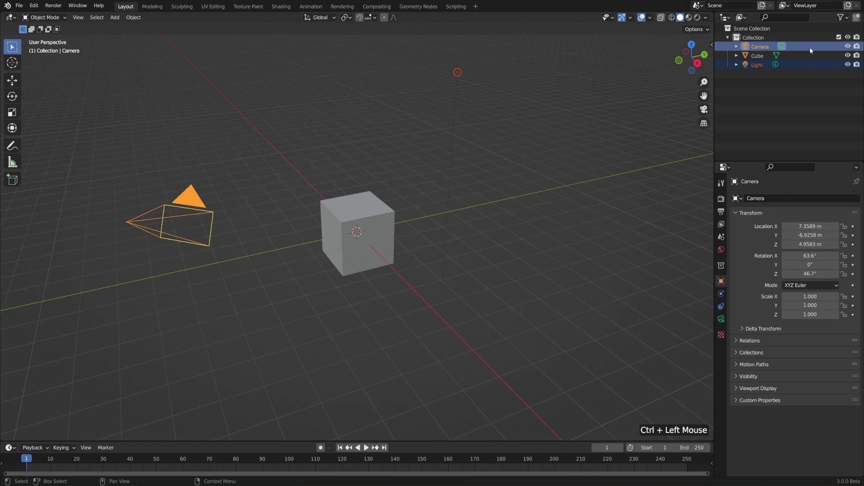
- Select and deselect the cube, then use Select > All and clear the selection
click(381, 221)
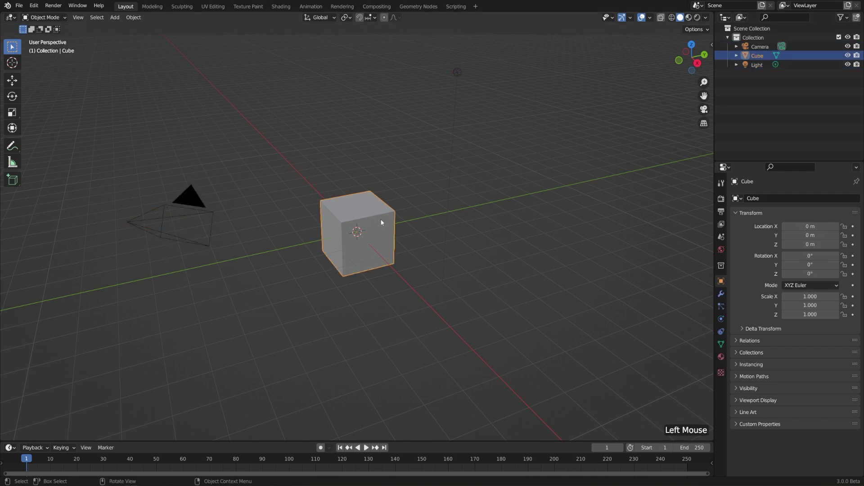
click(655, 129)
mouse_move(495, 258)
middle_down()
mouse_move(579, 255)
mouse_move(487, 259)
mouse_move(492, 264)
middle_up()
click(96, 17)
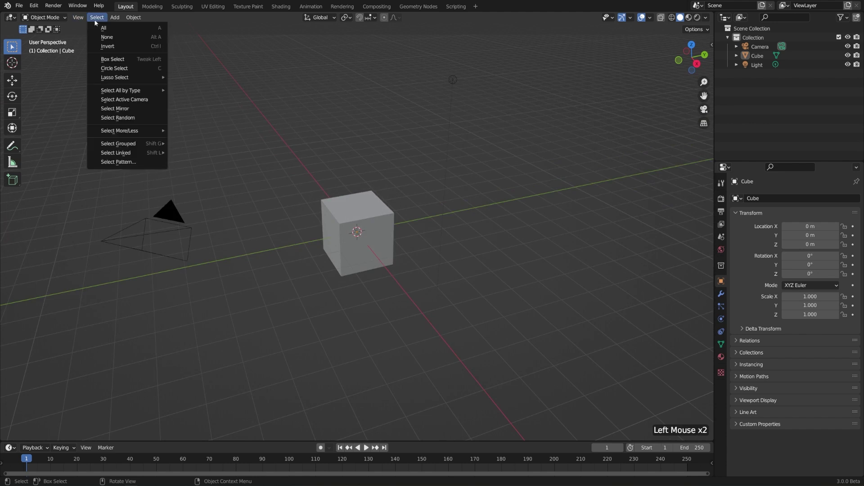
click(112, 28)
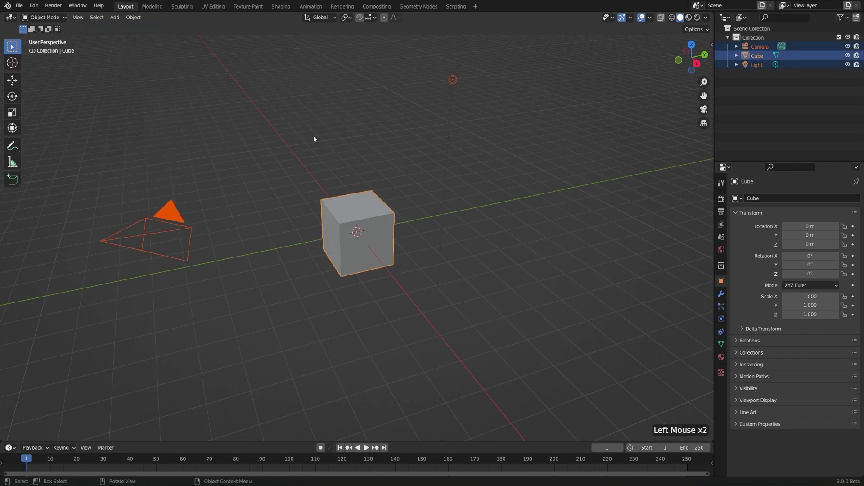
click(351, 106)
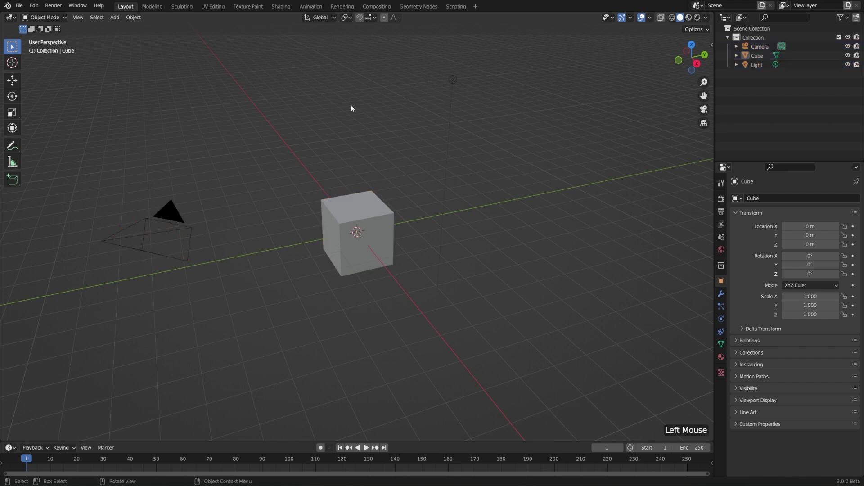
- Select all with A, deselect with Alt+A, select all again, then choose Select > None
key(a)
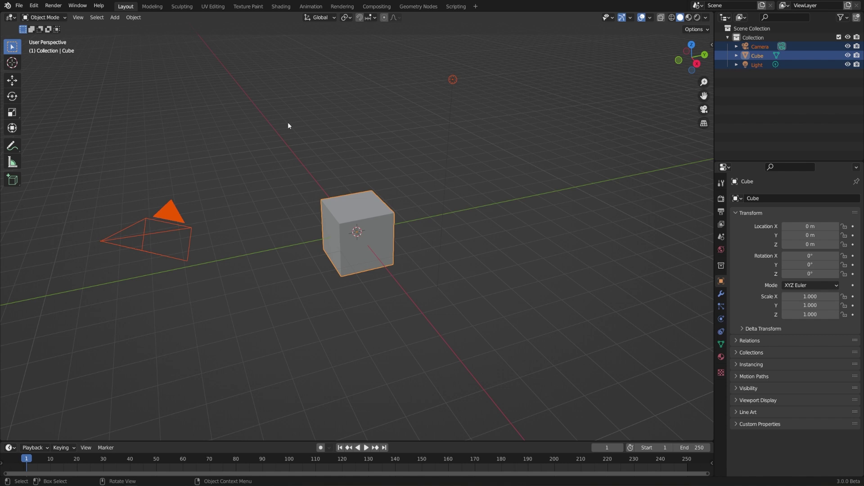
middle_drag(288, 125, 300, 127)
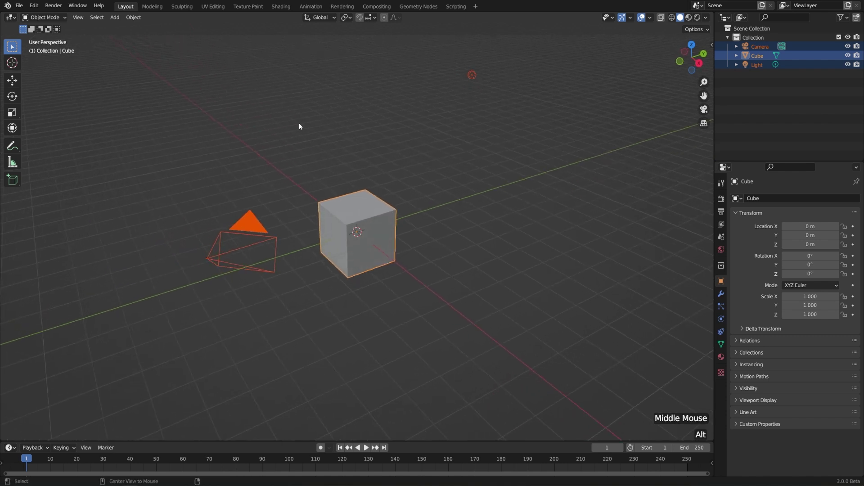
key(alt+a)
key(a)
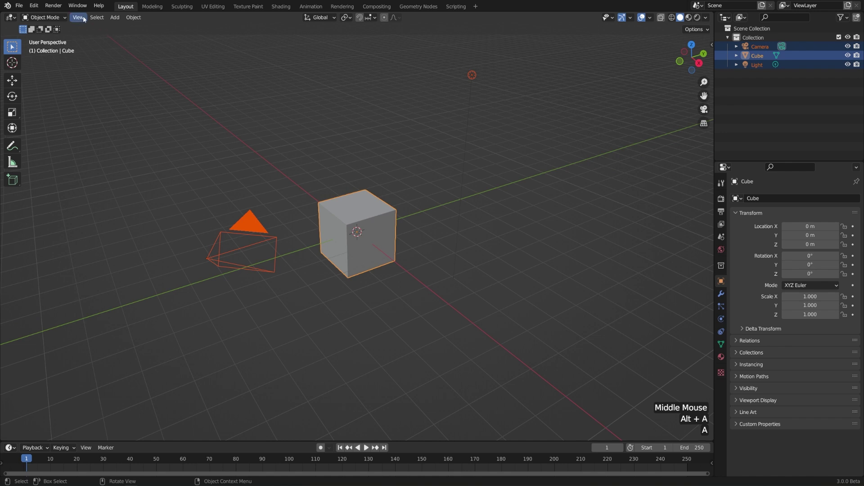
click(97, 17)
click(101, 38)
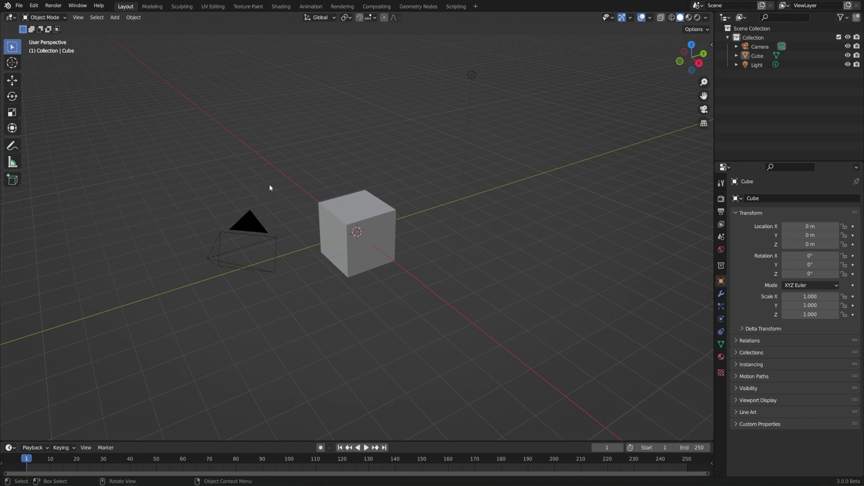
- Select the cube and light, then invert the selection so only the camera is selected
click(360, 210)
shift+click(471, 74)
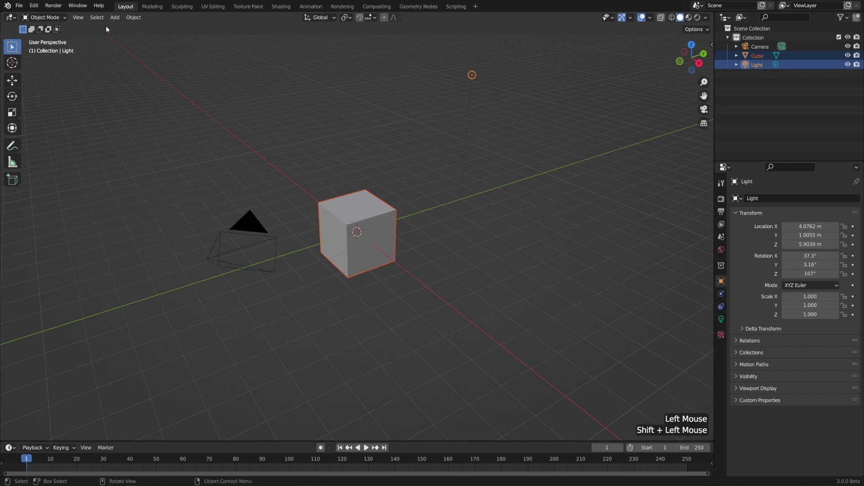
click(97, 18)
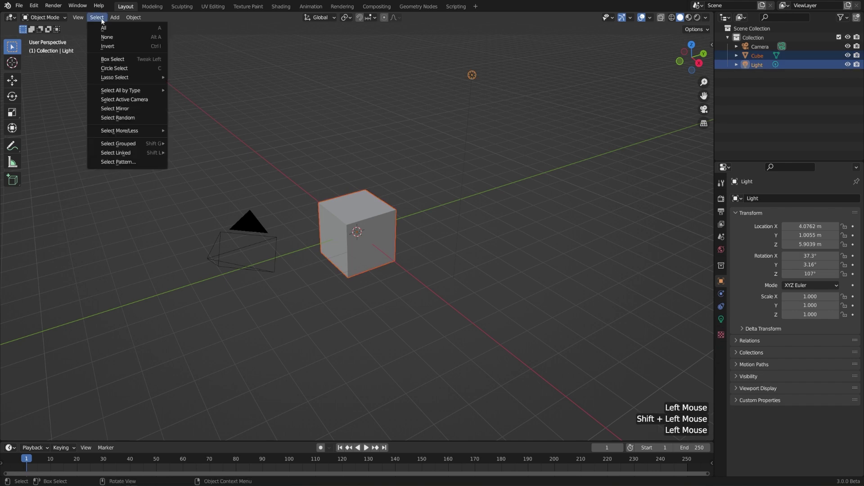
click(107, 47)
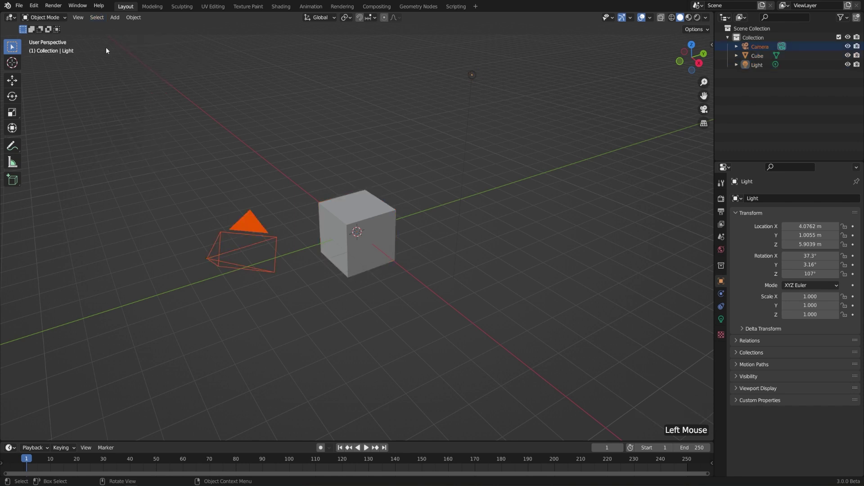
- Box-select all three objects, clear the selection, then box-select just the cube and light
click(106, 47)
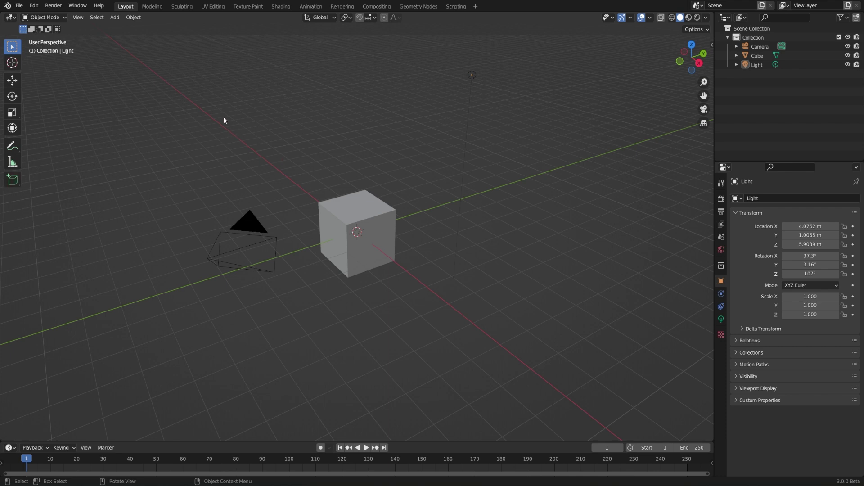
drag(224, 121, 541, 316)
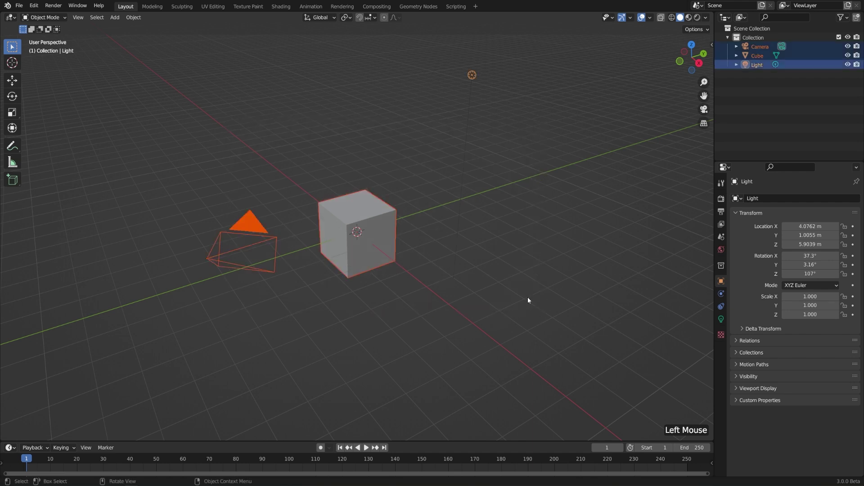
drag(274, 42, 593, 209)
click(316, 119)
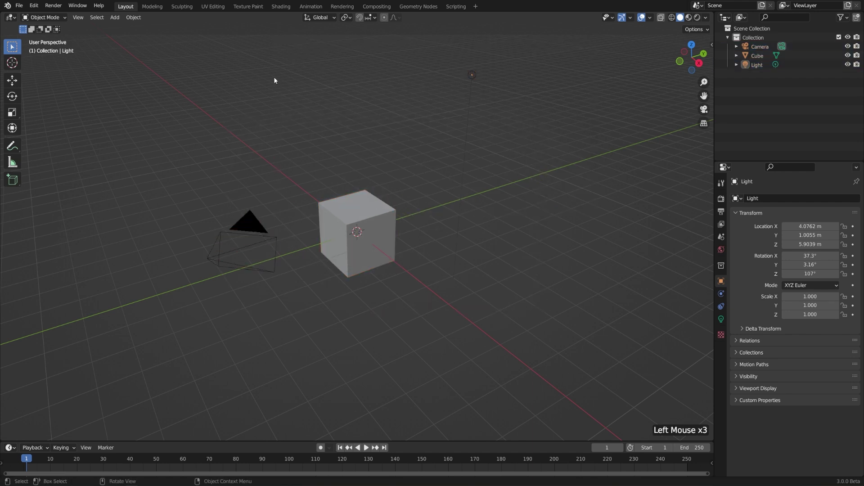
drag(277, 60, 560, 310)
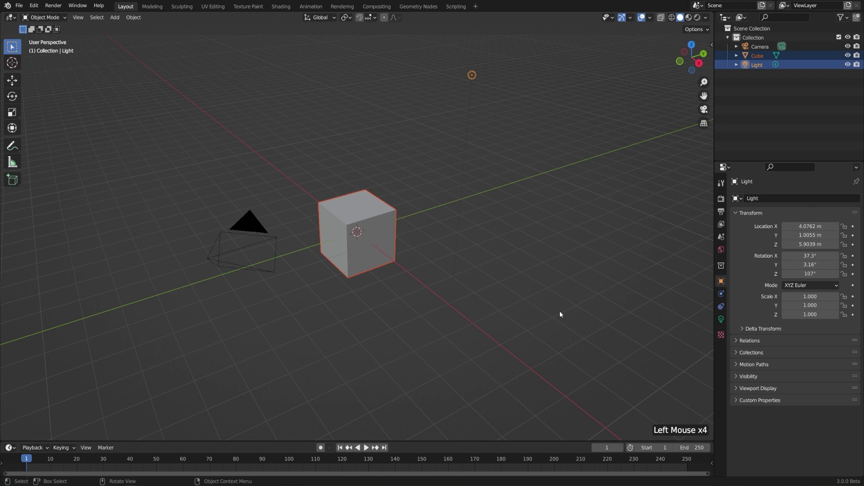
- Switch box select to Extend mode and add the camera, cube and light with box drags
click(35, 30)
drag(183, 207, 299, 341)
drag(315, 79, 485, 244)
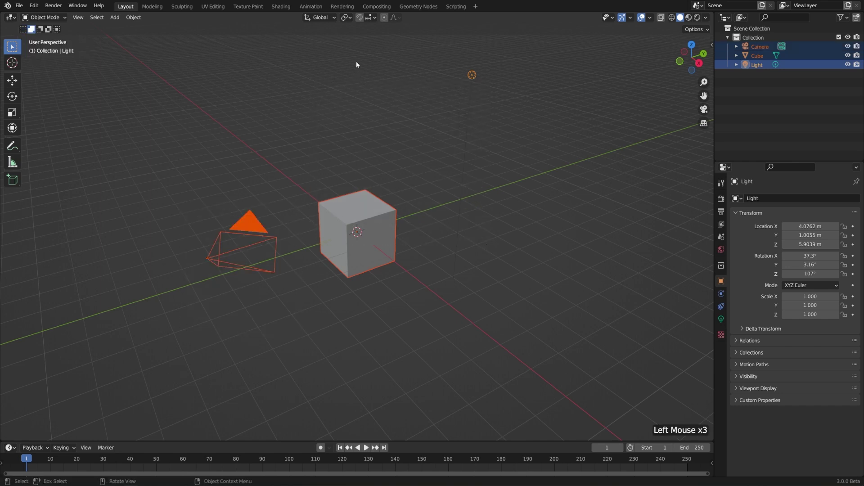
drag(355, 53, 535, 190)
click(301, 176)
drag(301, 176, 487, 359)
- Remove the camera and light in Subtract mode, then toggle the boxed objects in Difference mode
click(39, 30)
drag(147, 137, 292, 348)
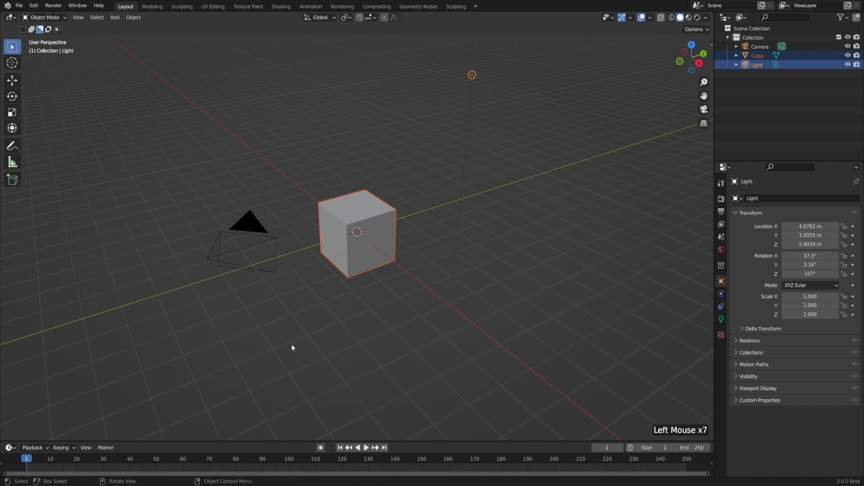
drag(412, 48, 577, 120)
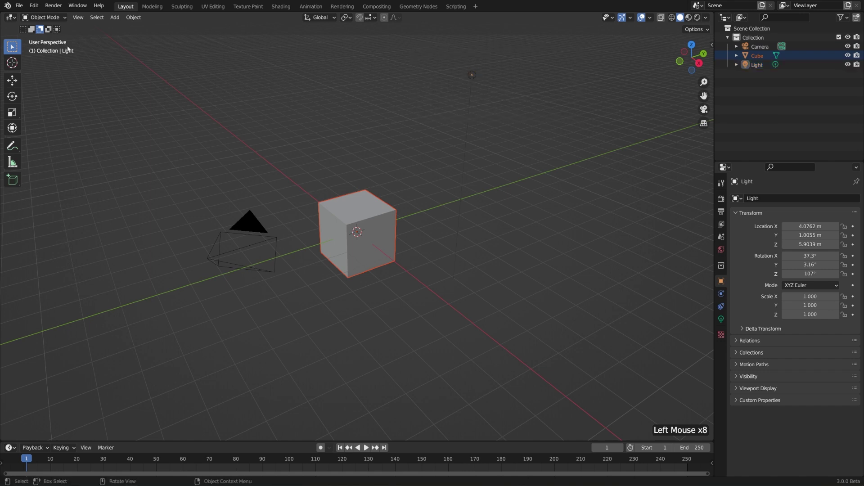
click(49, 30)
drag(155, 58, 553, 312)
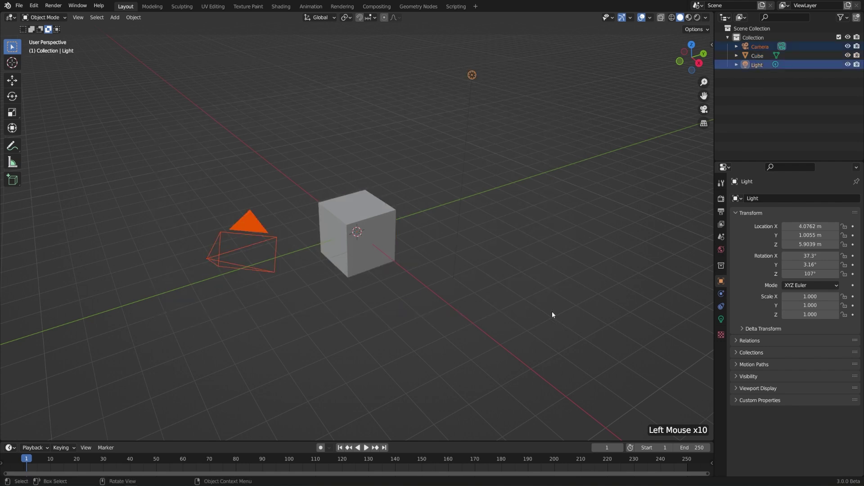
- Intersect the selection with a boxed area, then return to Set mode and clear the selection
click(56, 29)
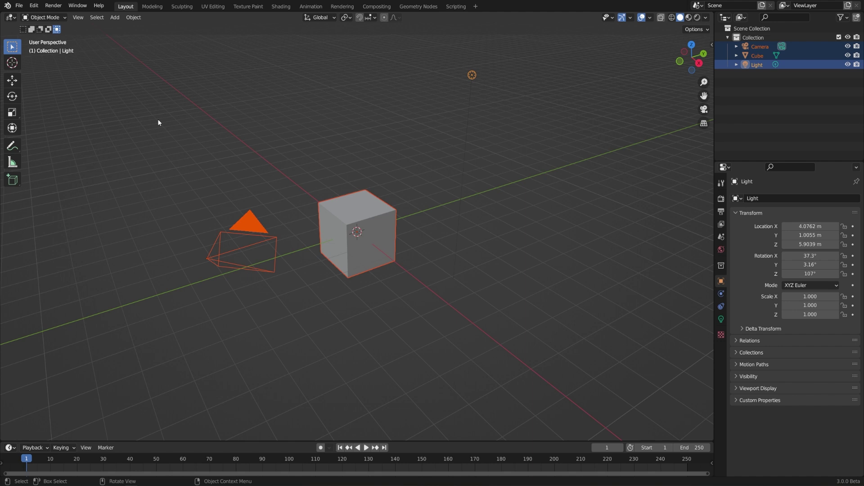
drag(157, 118, 506, 360)
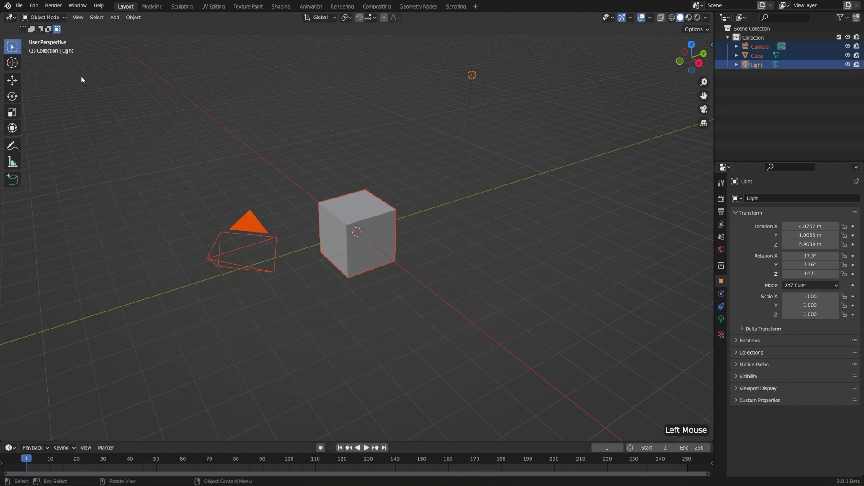
click(24, 30)
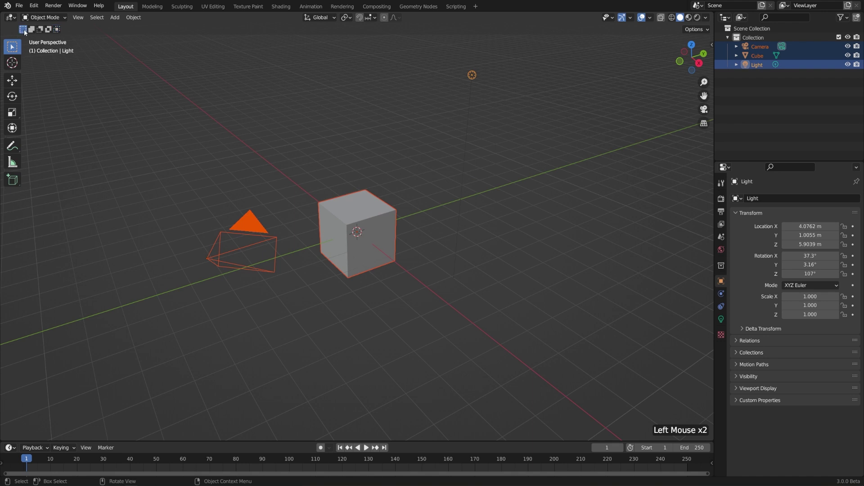
click(215, 153)
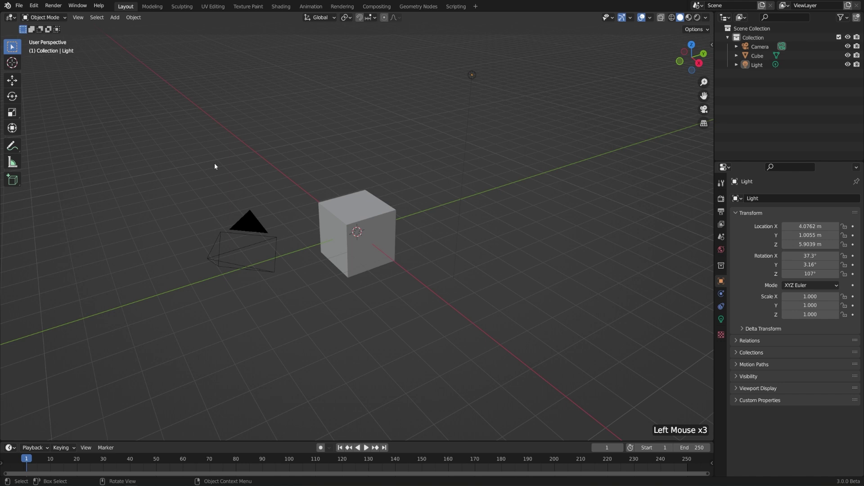
- Box-select the cube and light, then deselect the light and the cube individually
middle_drag(343, 183, 344, 177)
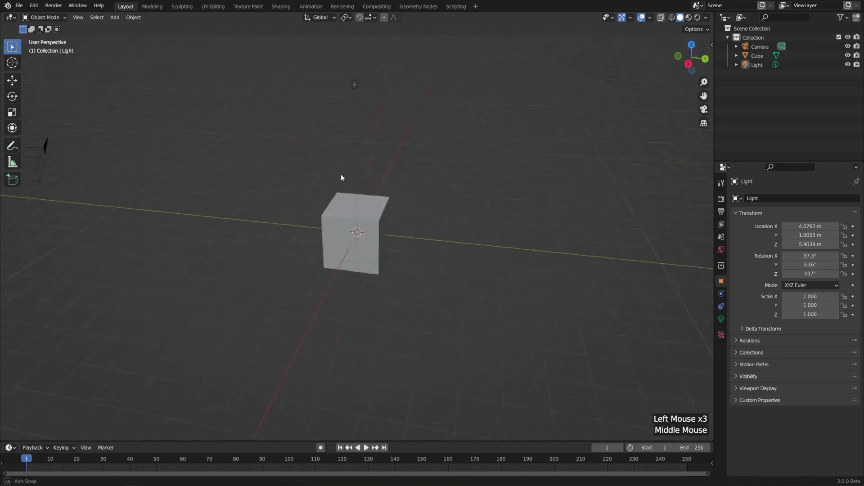
scroll(363, 174, down, 2)
drag(267, 80, 496, 384)
middle_drag(487, 234, 513, 235)
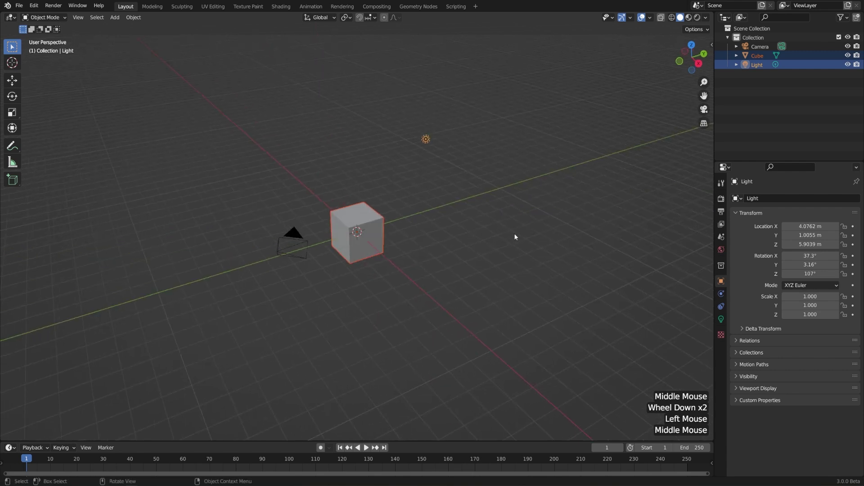
shift+click(427, 141)
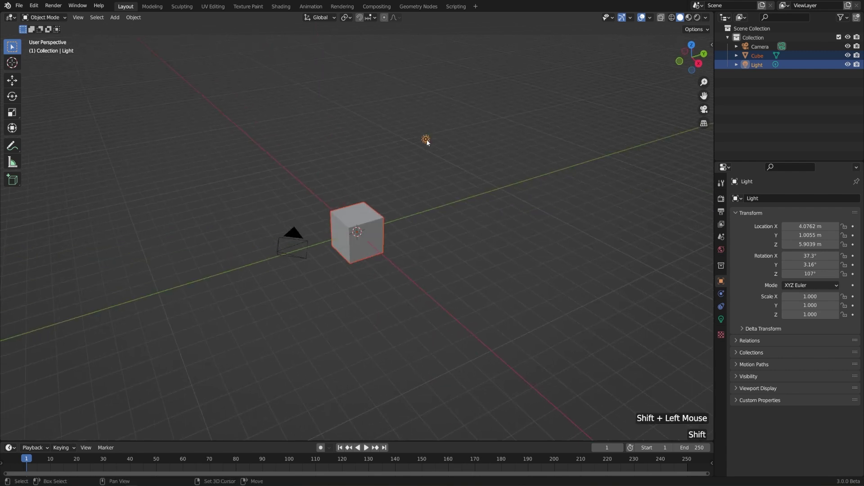
shift+click(426, 139)
shift+click(363, 226)
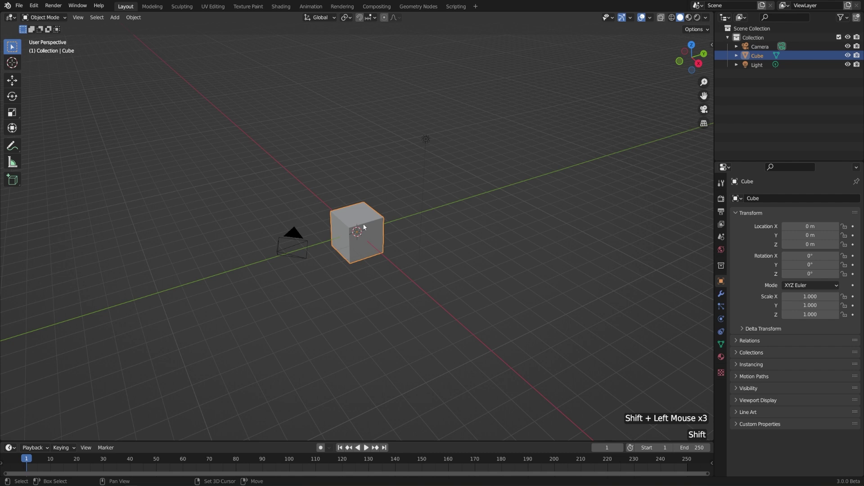
shift+click(364, 227)
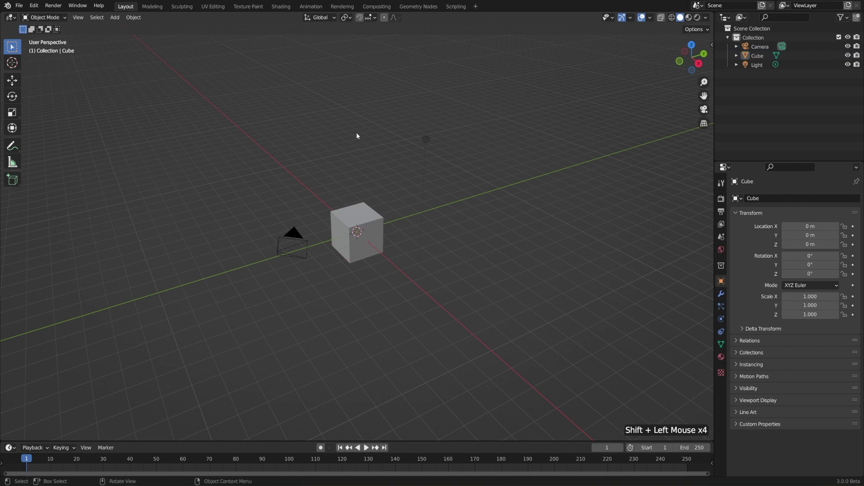
- Box-select all three objects, then Ctrl-box-drag to remove the camera, then the cube and light
drag(310, 89, 490, 332)
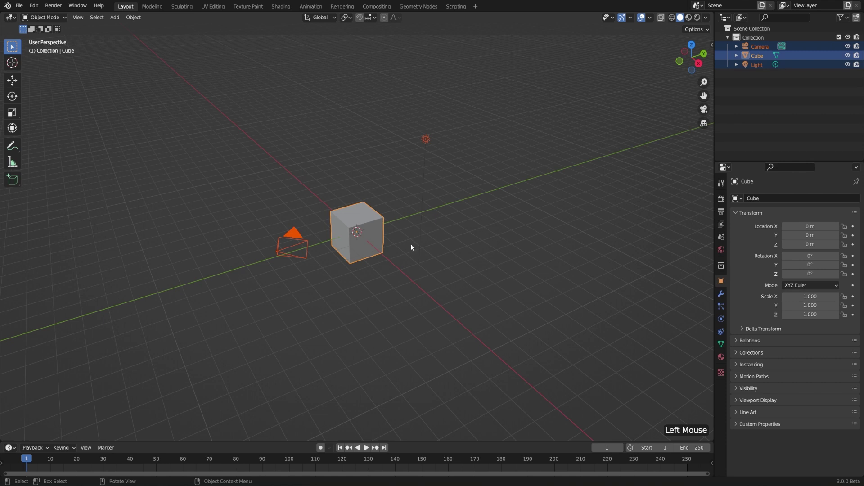
drag(222, 101, 474, 285)
middle_drag(474, 286, 485, 255)
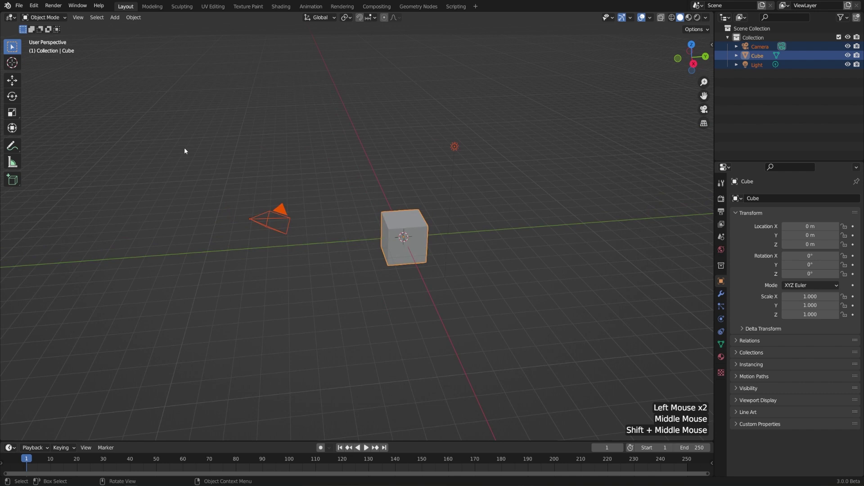
ctrl+drag(177, 130, 345, 266)
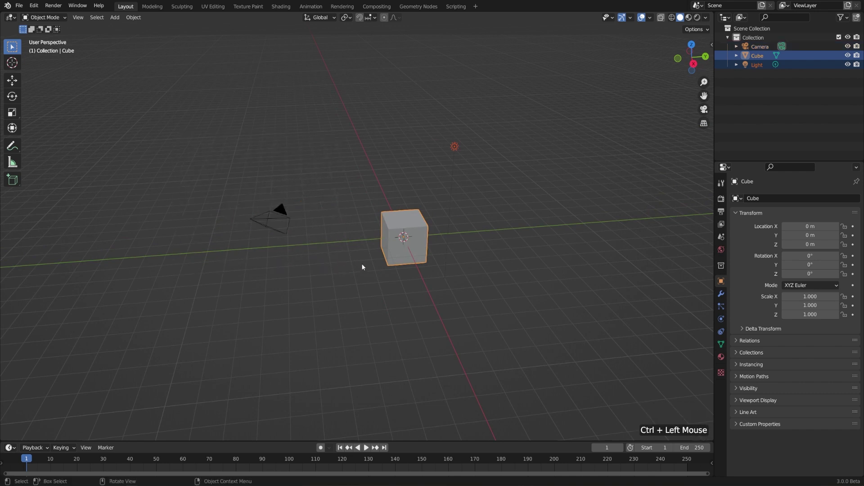
ctrl+drag(362, 187, 462, 283)
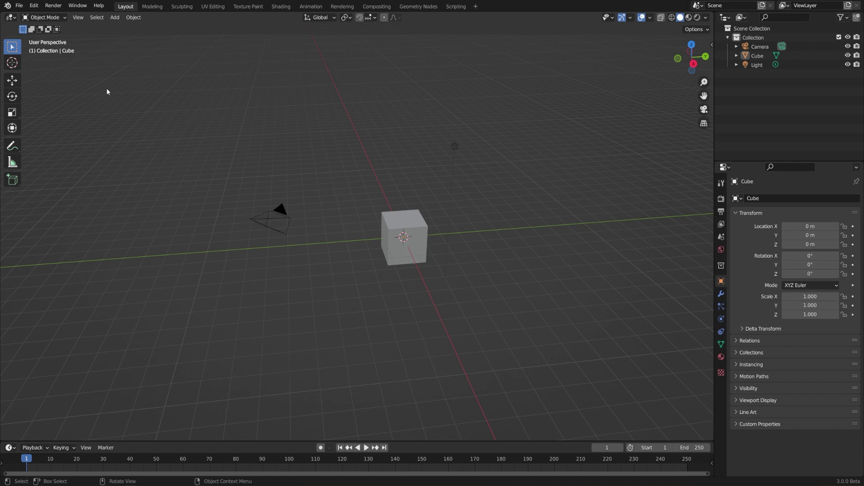
- Switch the active select tool to Tweak from the selection tool flyout
click(14, 47)
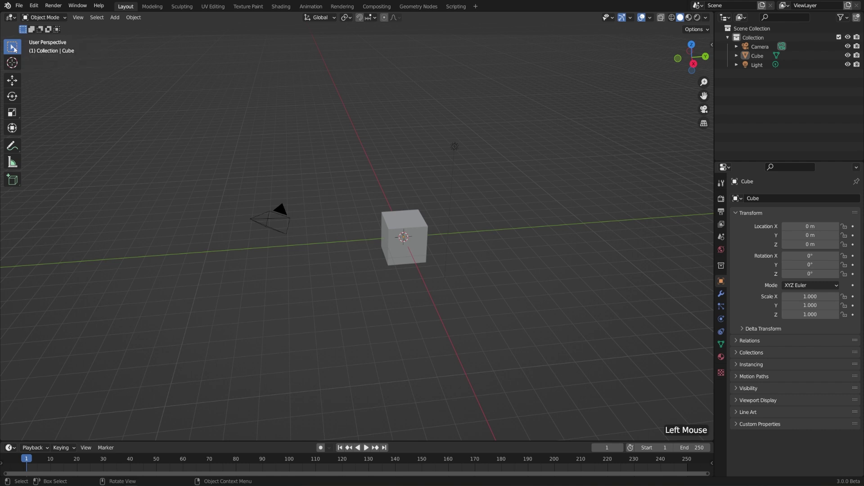
click(14, 48)
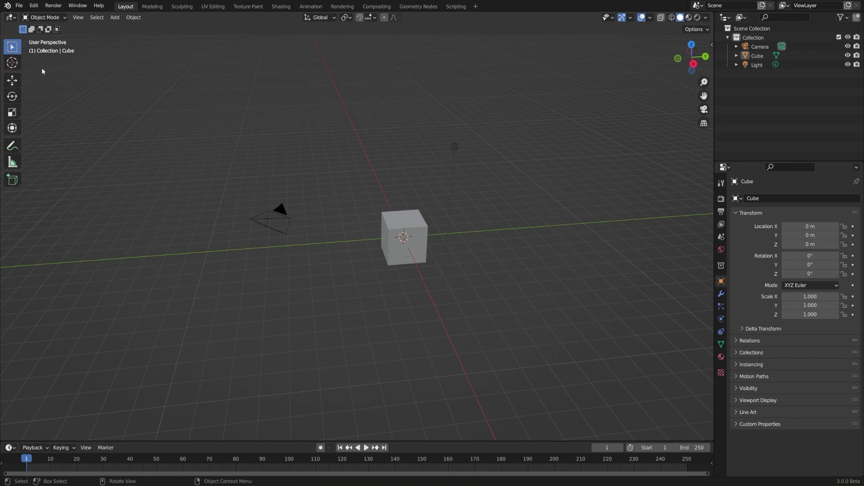
click(13, 48)
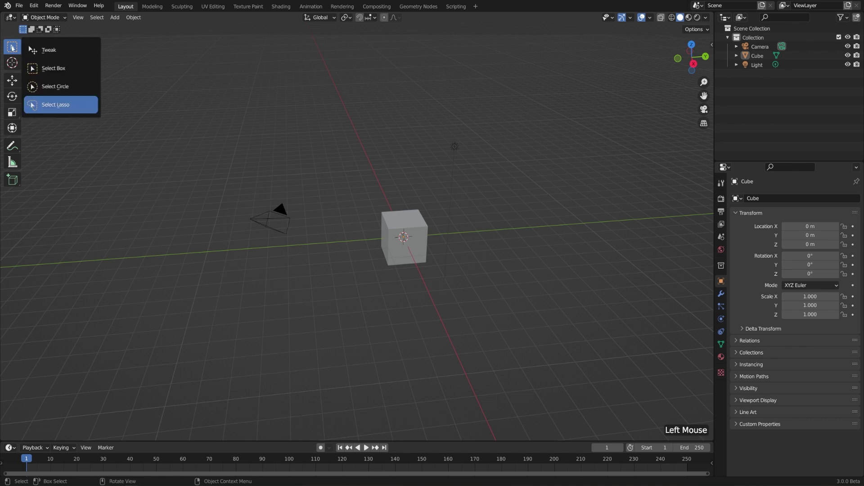
click(74, 49)
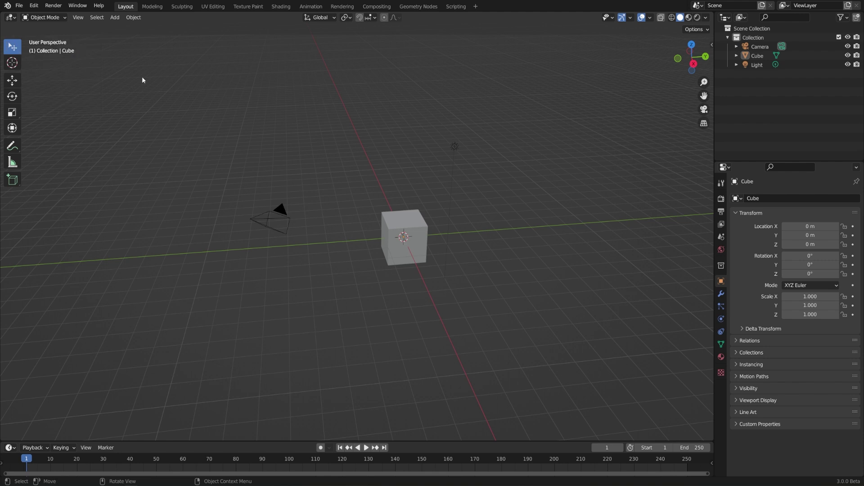
- Drag the cube up and to the left off the origin, and nudge the light and camera
click(292, 144)
click(330, 165)
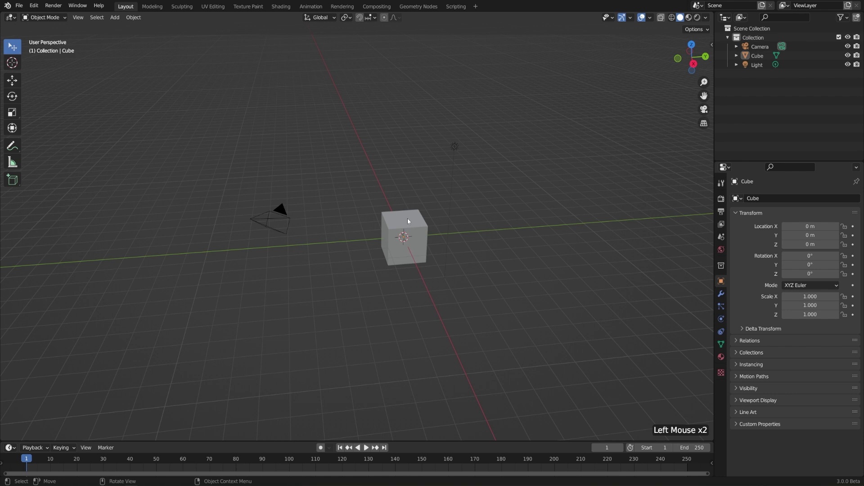
drag(399, 236, 381, 222)
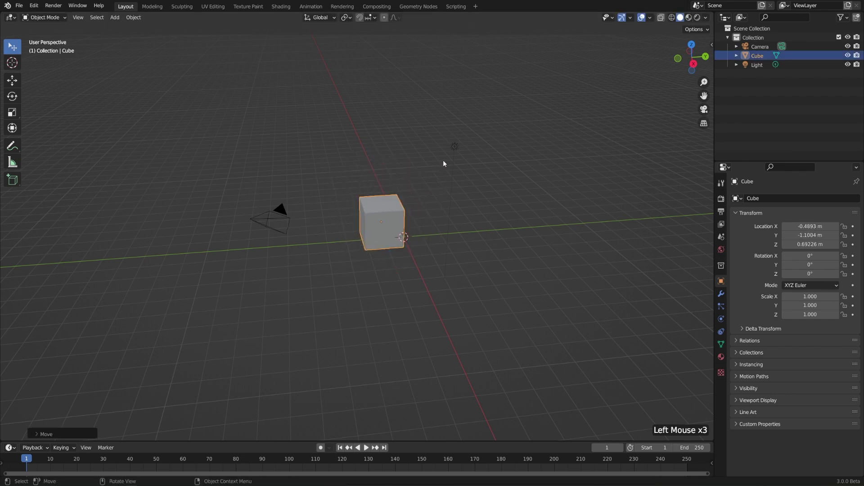
drag(455, 146, 509, 182)
drag(382, 211, 403, 200)
mouse_move(281, 208)
mouse_down()
mouse_move(293, 180)
mouse_move(282, 207)
mouse_up()
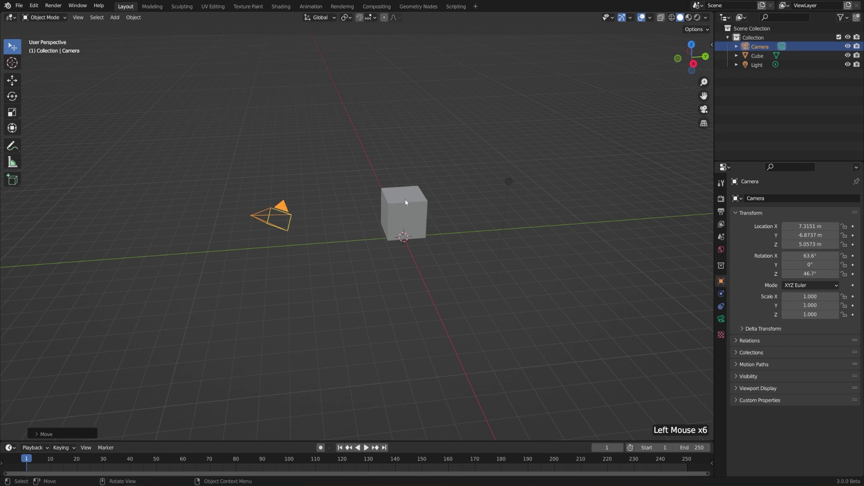
drag(397, 219, 386, 205)
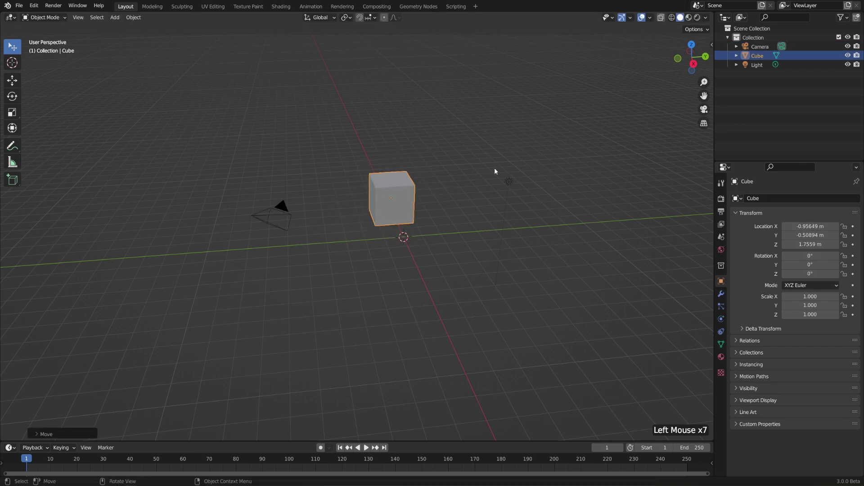
drag(512, 185, 535, 182)
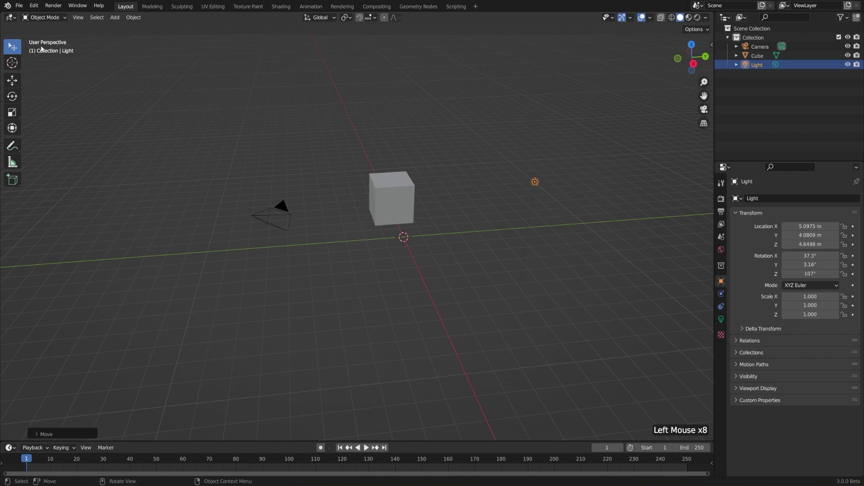
- Switch to Select Circle and paint over the camera to select it
click(17, 50)
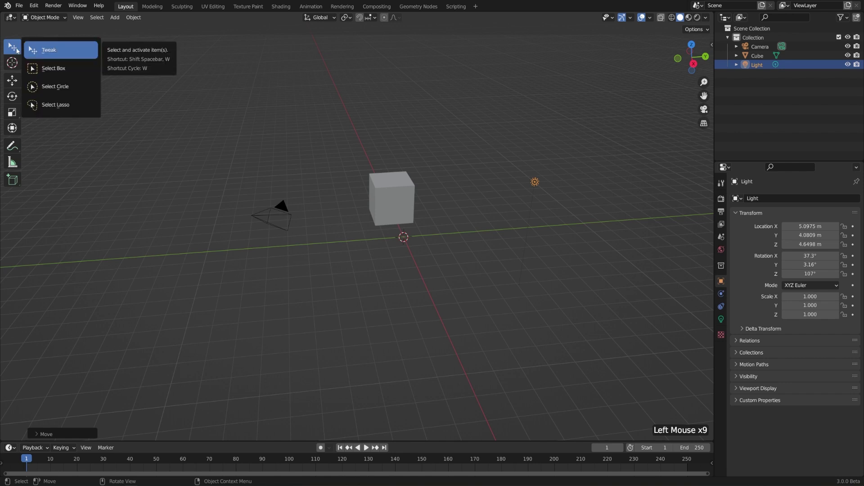
drag(45, 51, 83, 90)
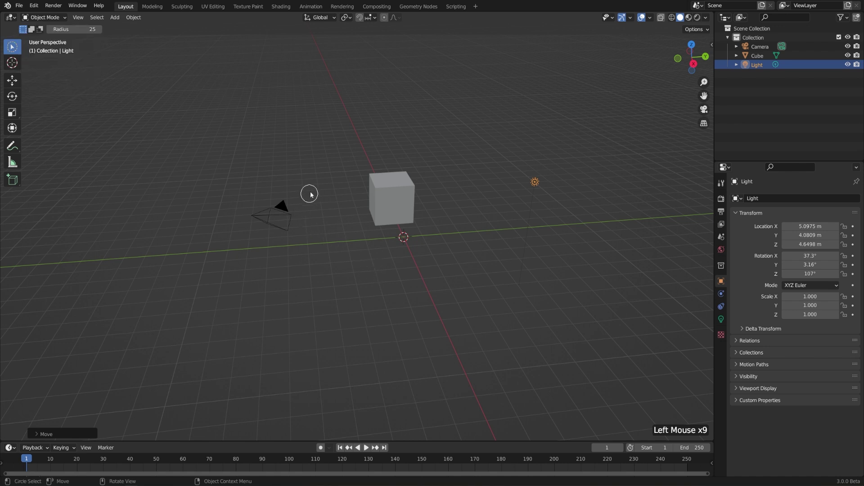
mouse_move(297, 196)
mouse_down()
mouse_move(272, 197)
mouse_move(450, 213)
mouse_move(498, 177)
mouse_move(502, 192)
mouse_move(411, 257)
mouse_up()
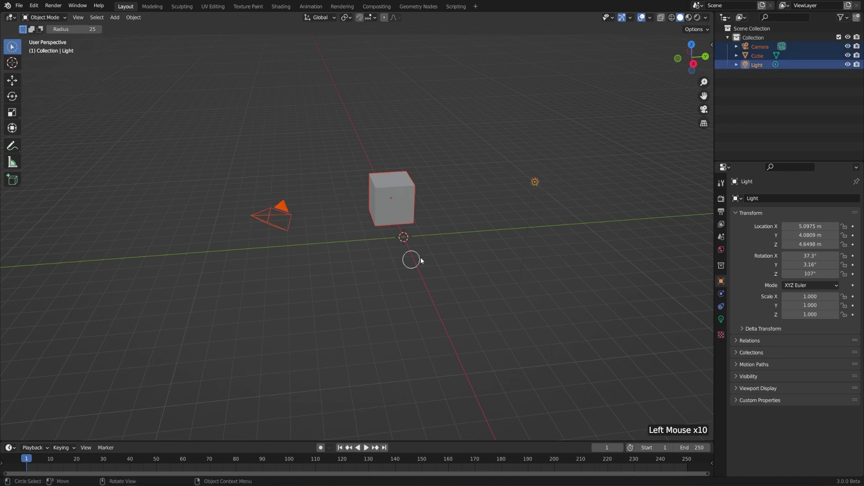
- In Extend mode, brush more objects into the selection, then deselect everything with Alt+A
click(32, 29)
click(390, 234)
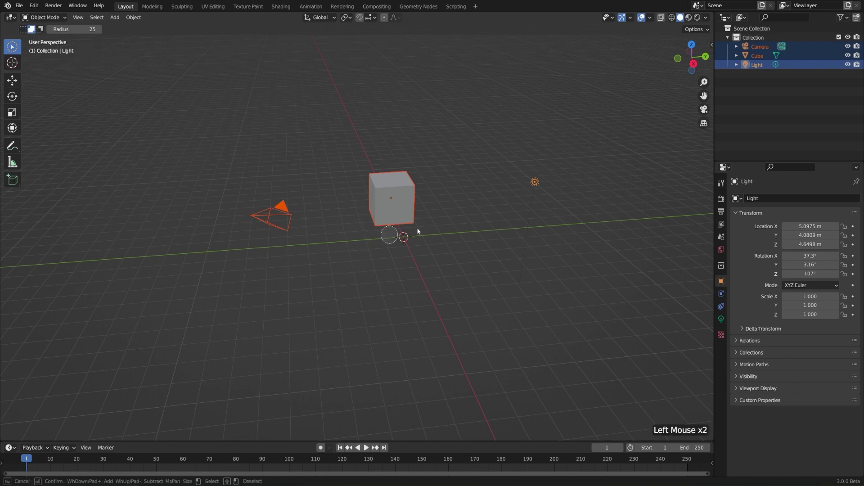
click(477, 210)
key(alt)
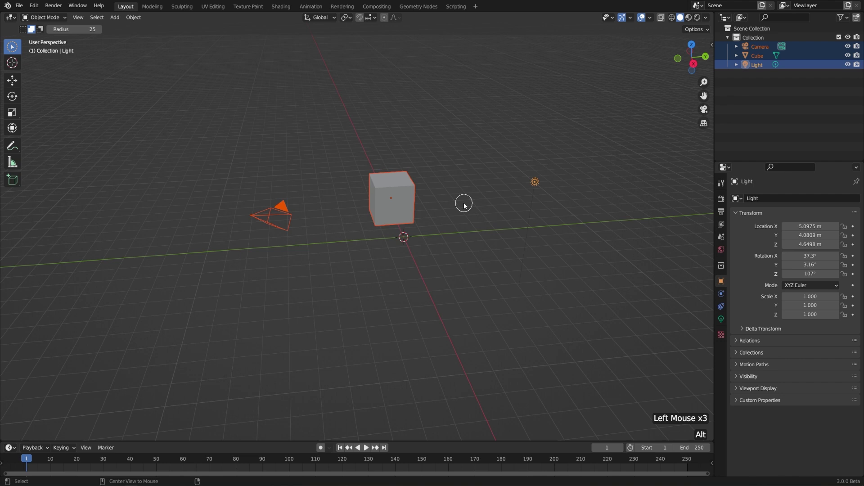
key(alt+a)
- Paint-select the cube, light and camera, then remove the camera in Subtract mode
drag(375, 239, 395, 166)
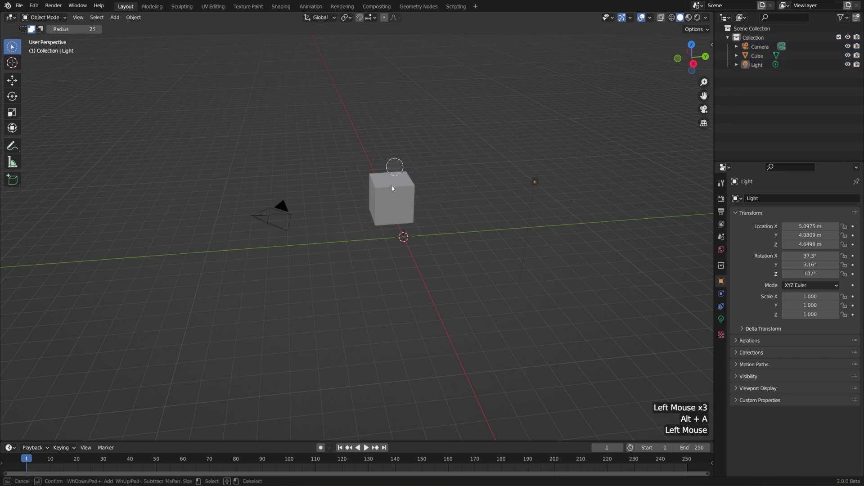
click(529, 197)
mouse_move(530, 197)
mouse_down()
mouse_move(439, 195)
mouse_move(260, 228)
mouse_move(399, 257)
mouse_move(393, 252)
mouse_up()
click(39, 29)
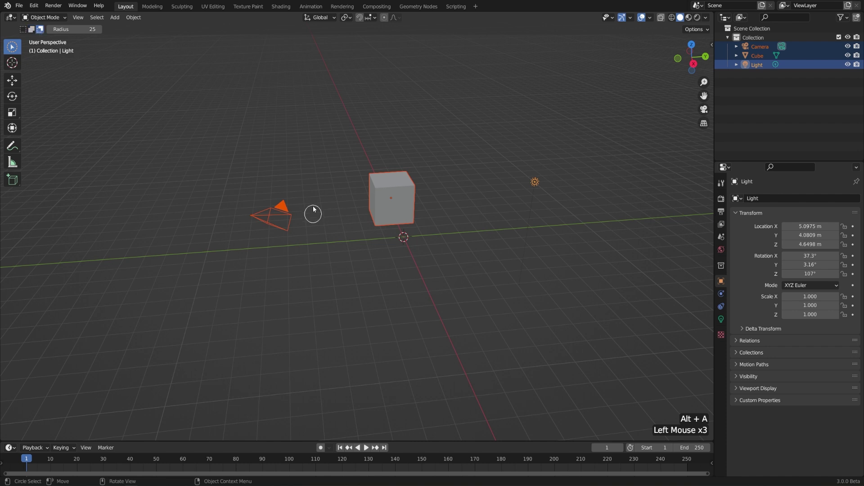
mouse_move(312, 208)
mouse_down()
mouse_move(241, 223)
mouse_move(259, 236)
mouse_move(385, 217)
mouse_move(402, 206)
mouse_move(387, 186)
mouse_move(557, 182)
mouse_move(379, 206)
mouse_move(439, 120)
mouse_up()
- Widen the brush radius to 78 and, in Set mode, select the camera, cube and light
click(74, 29)
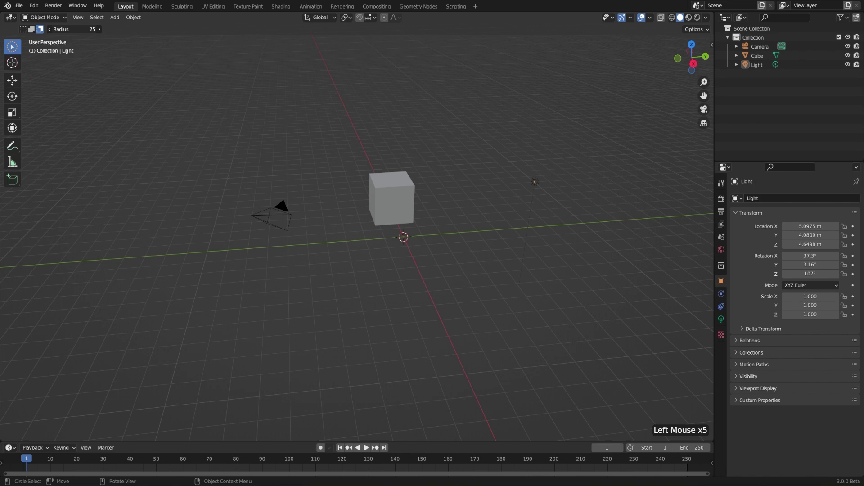
mouse_move(402, 206)
mouse_down()
mouse_move(395, 223)
mouse_move(319, 209)
mouse_move(555, 212)
mouse_move(429, 267)
mouse_up()
click(23, 29)
drag(12, 47, 63, 108)
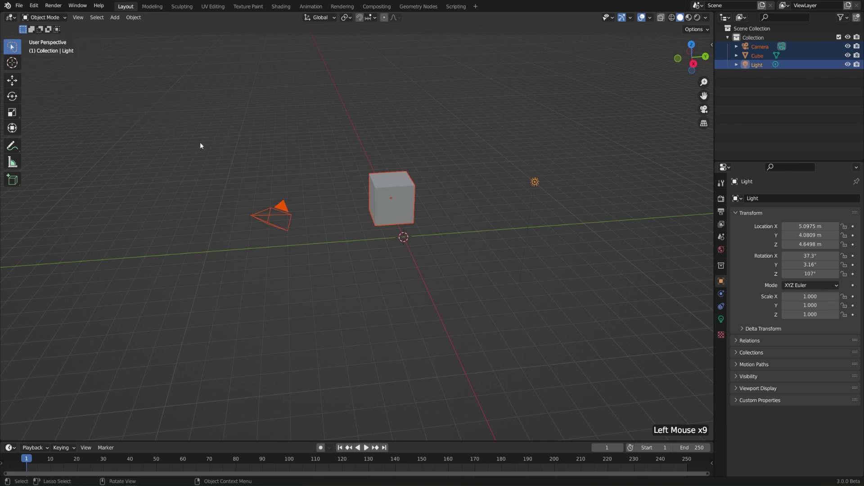
- Lasso-select only the light, then switch to Select Box and select just the cube
mouse_move(297, 164)
mouse_down()
mouse_move(327, 308)
mouse_move(424, 295)
mouse_move(311, 229)
mouse_move(321, 139)
mouse_move(394, 133)
mouse_move(454, 164)
mouse_move(450, 240)
mouse_up()
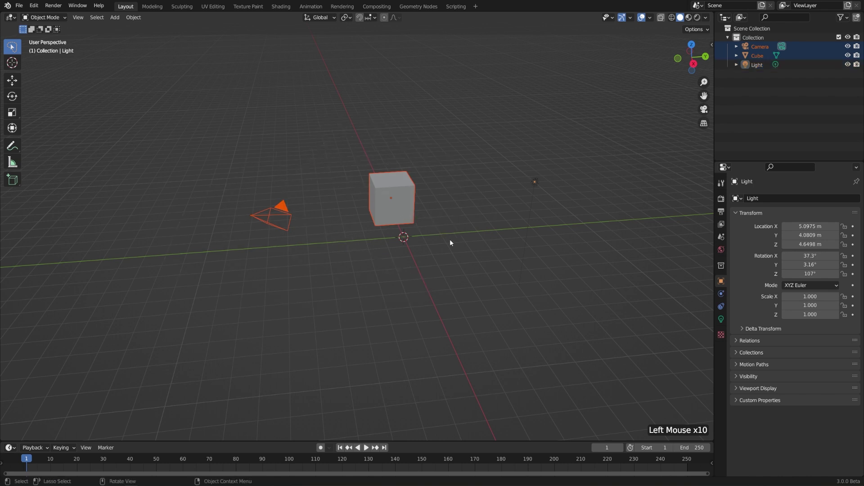
mouse_move(513, 175)
mouse_down()
mouse_move(468, 264)
mouse_move(590, 141)
mouse_up()
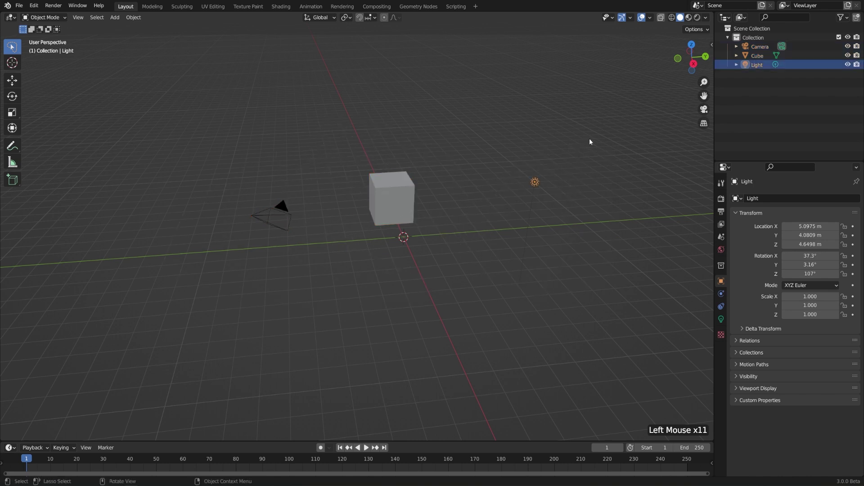
click(10, 48)
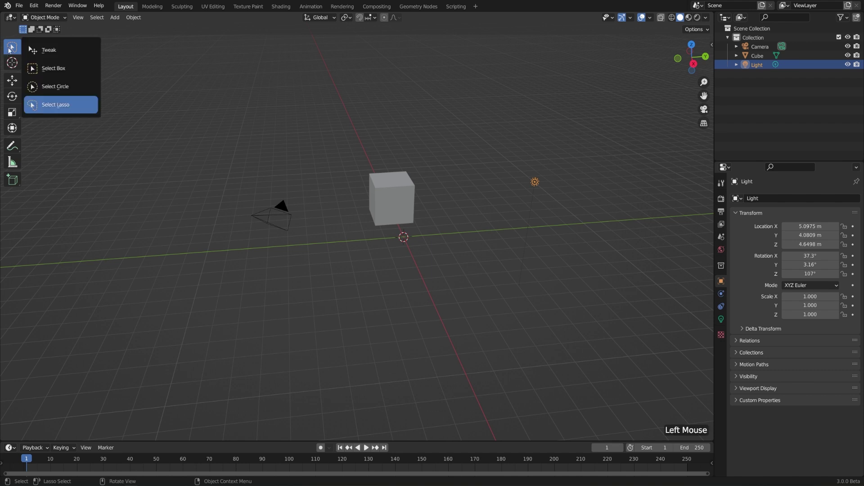
click(62, 70)
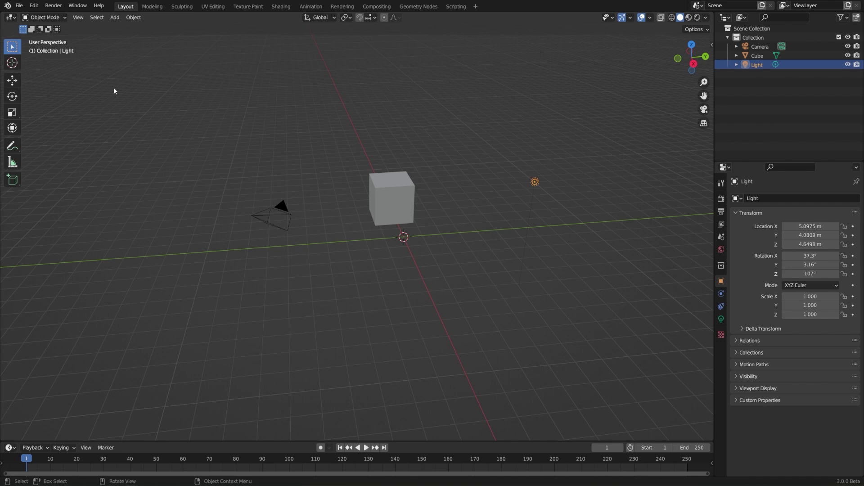
middle_drag(362, 273, 453, 270)
click(345, 187)
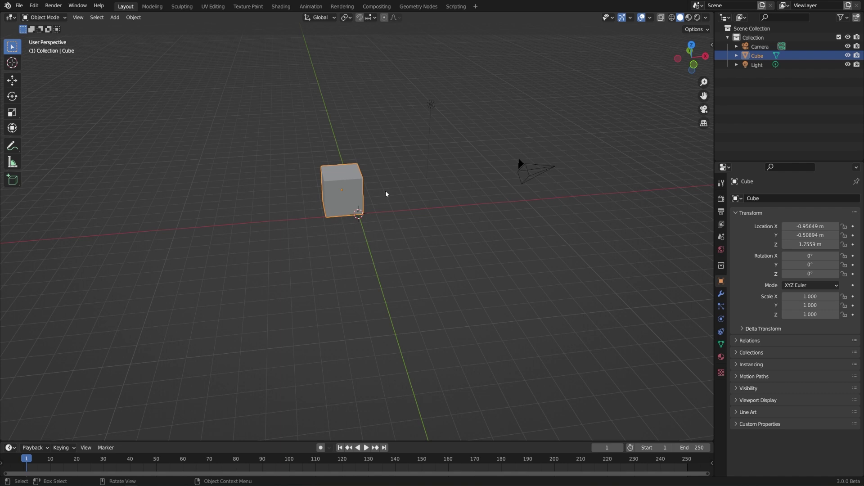